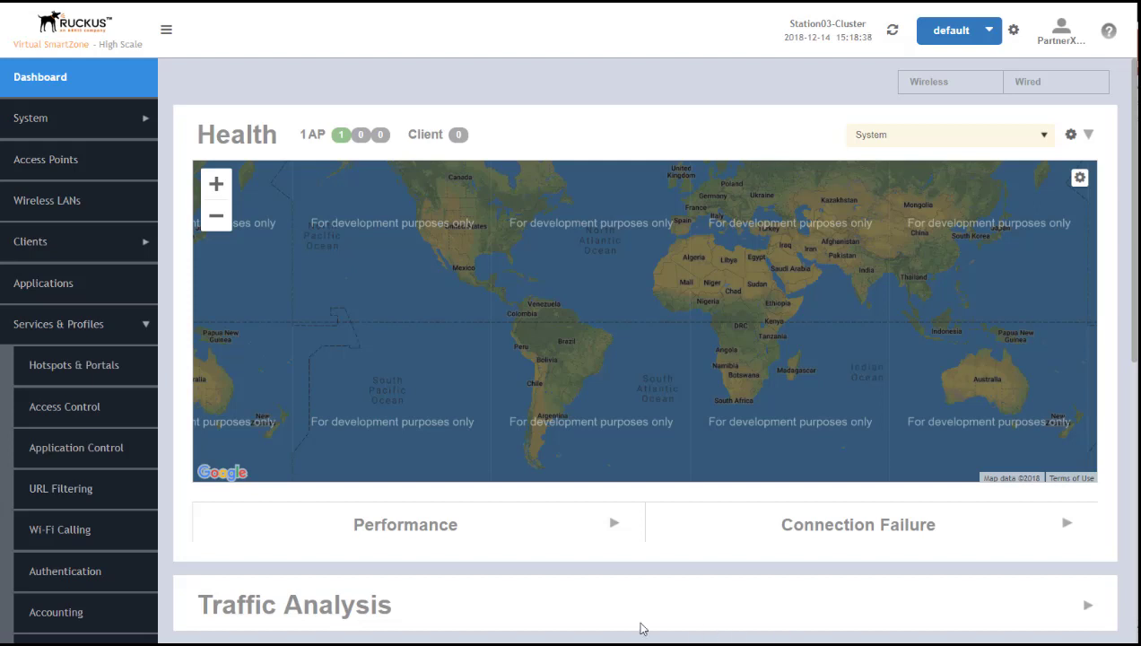
Open guest access portals, expand TeamXPartner and TeamXDomain, and select TeamXZone
left_click(78, 367)
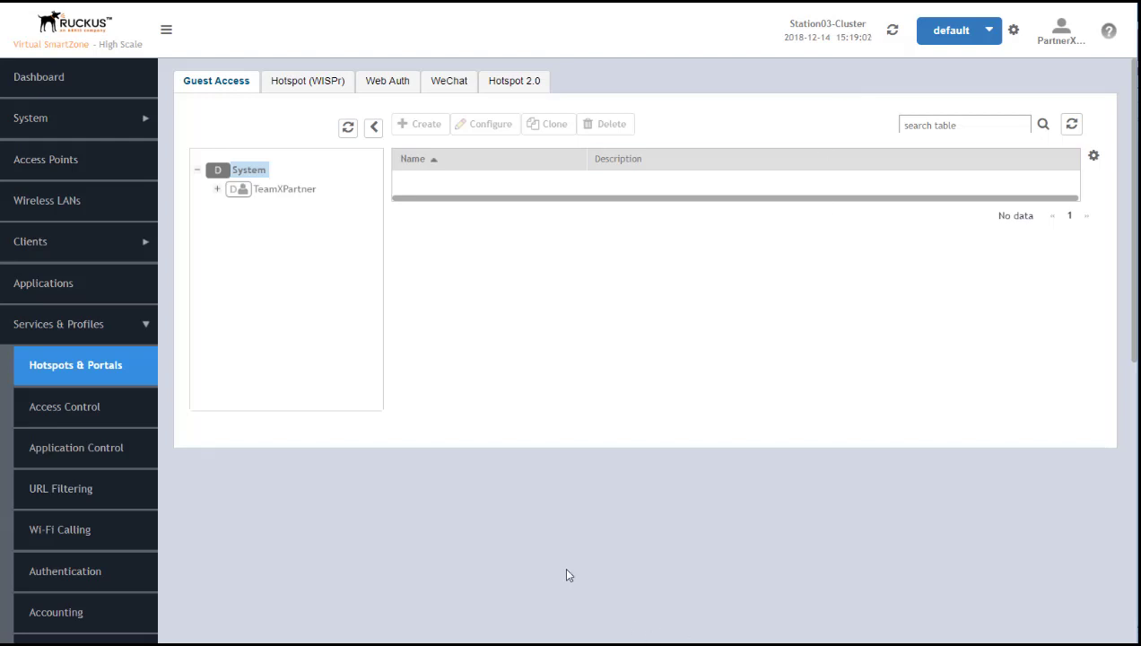
left_click(218, 191)
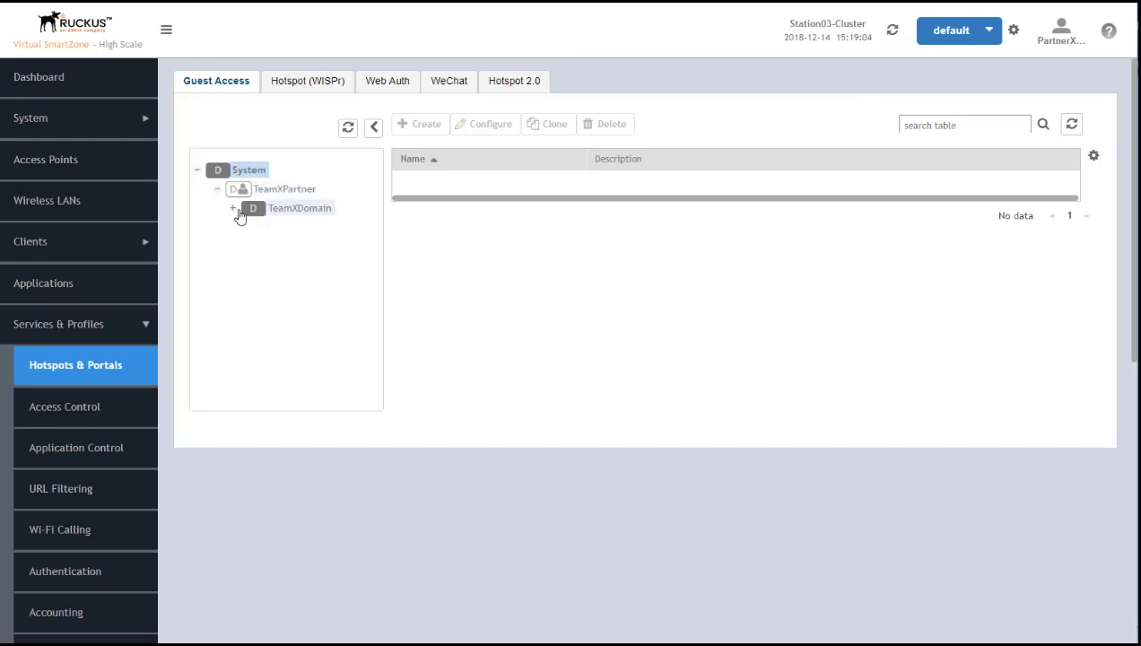
left_click(235, 209)
left_click(314, 230)
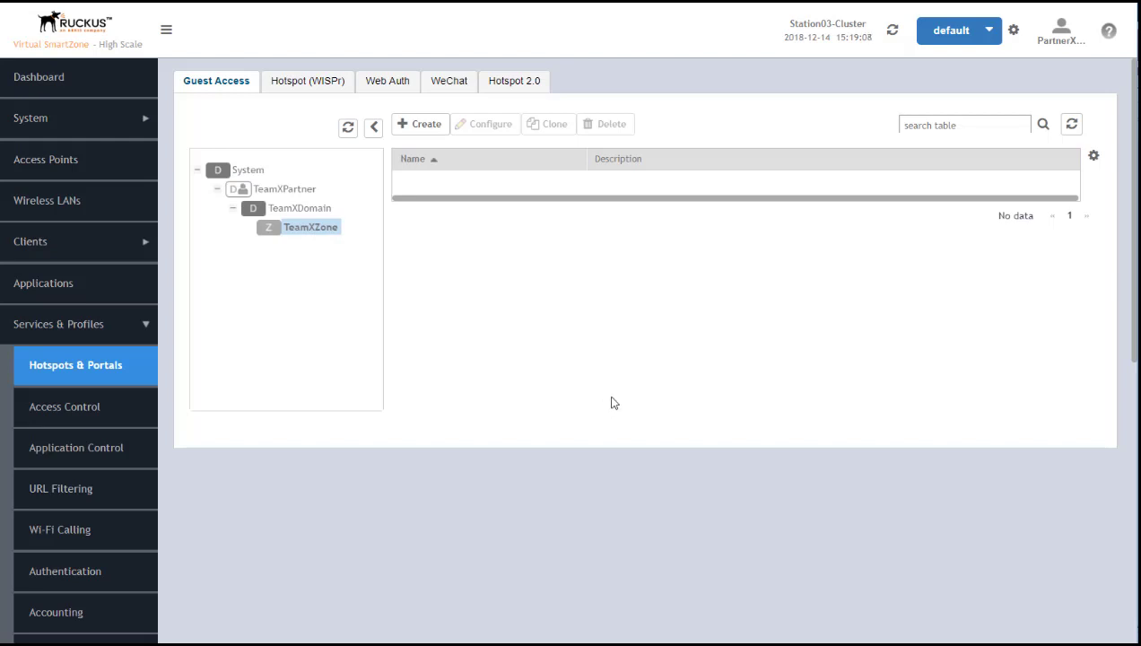
Create a new guest access portal named TeamXGuestPortal
left_click(418, 127)
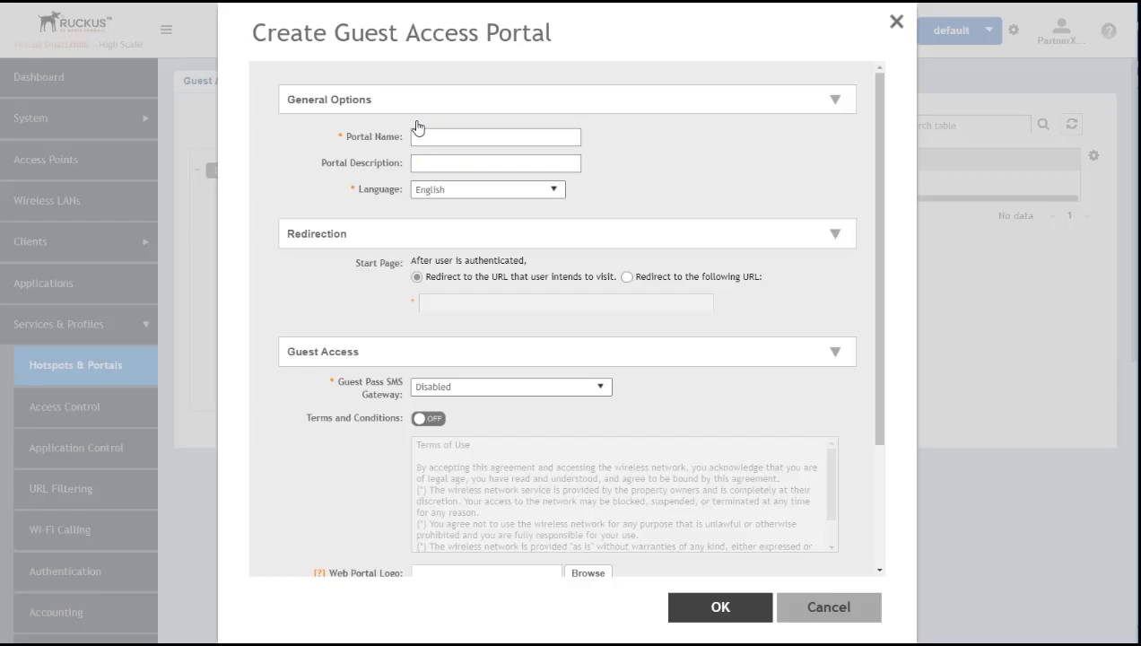
left_click(519, 139)
type("TeamXGuestPortal")
left_click(478, 192)
Redirect guests to their intended URL and switch Terms and Conditions on
left_click(627, 279)
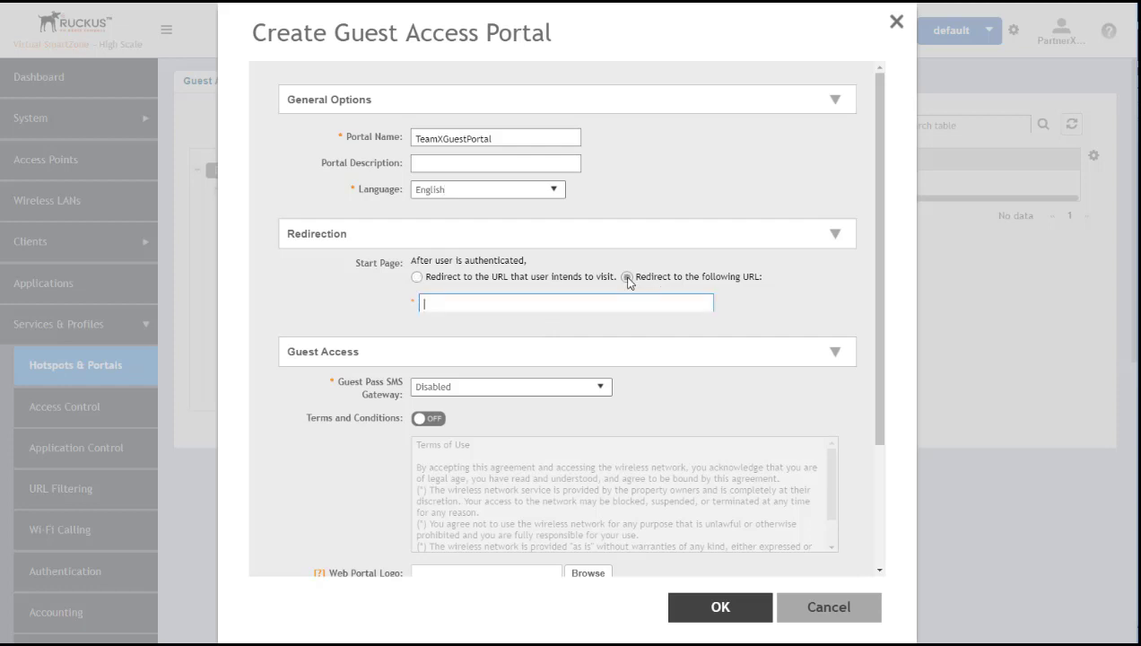
left_click(417, 277)
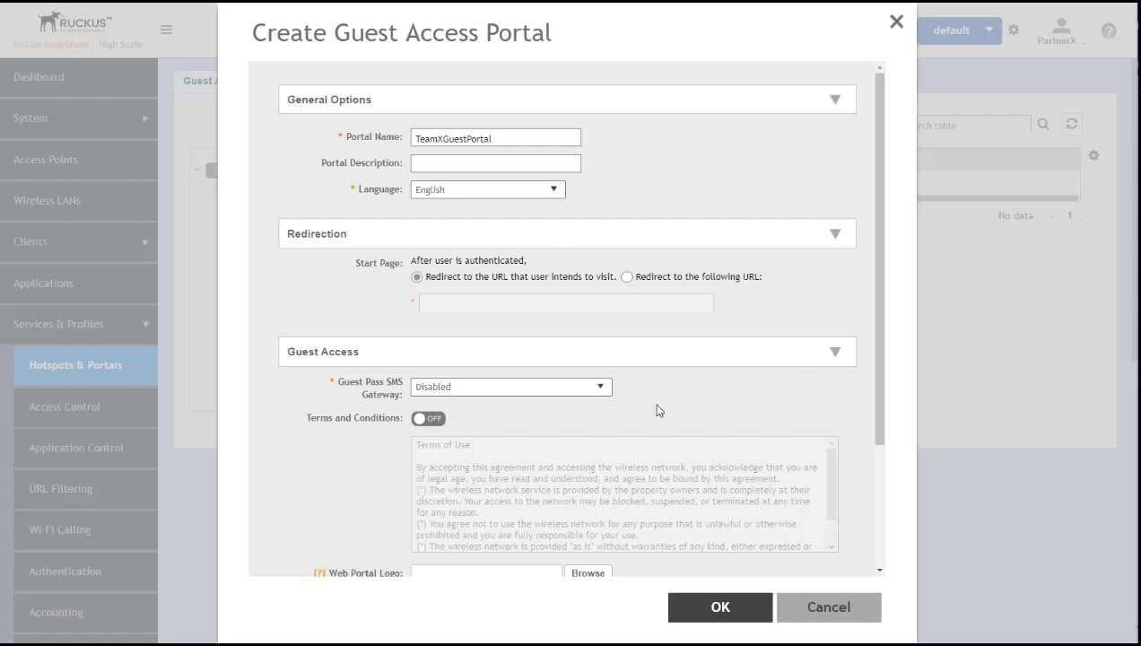
scroll(703, 402, "down", 3)
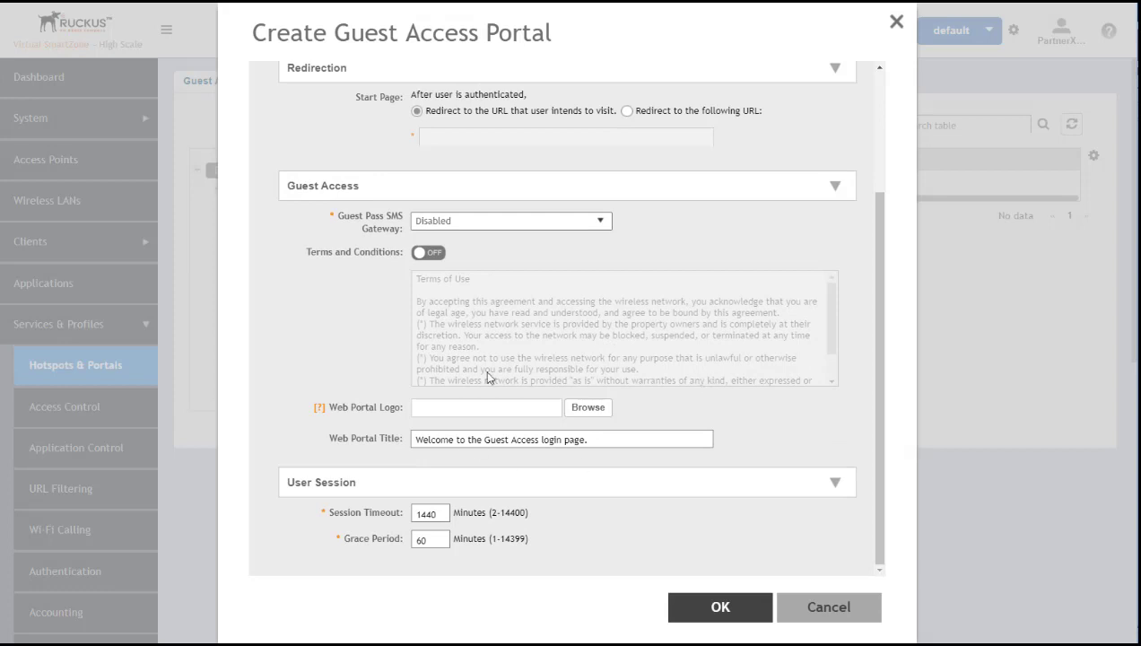
left_click(385, 229)
left_click(434, 254)
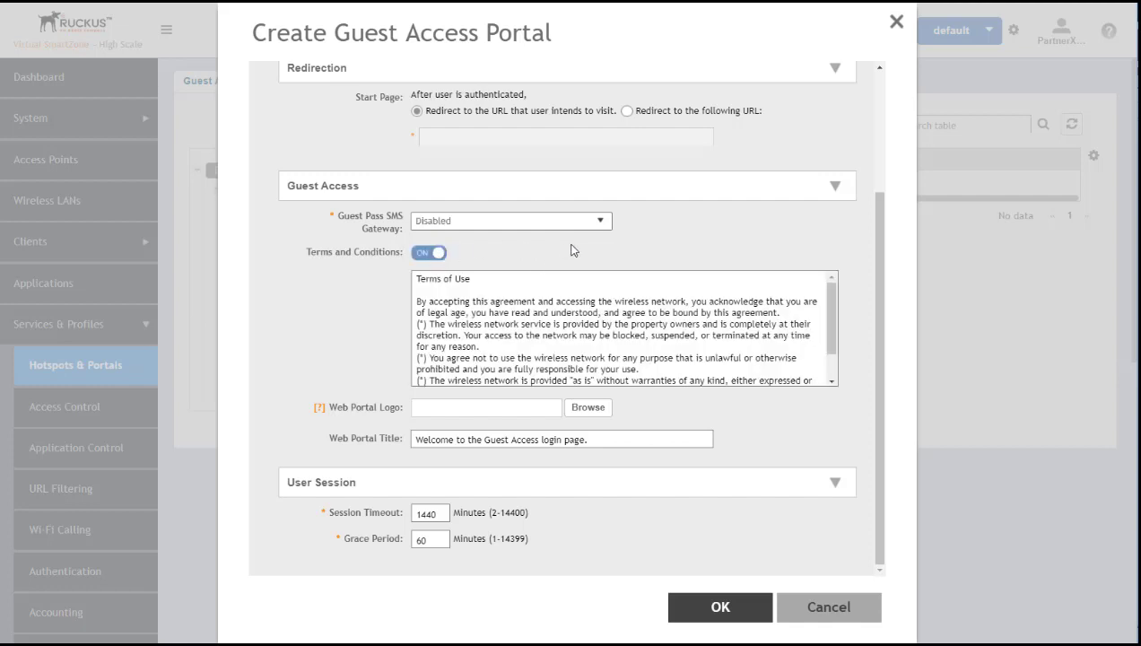
mouse_move(832, 314)
left_mouse_down()
mouse_move(839, 346)
mouse_move(841, 326)
left_mouse_up()
Use ruckus_logo_min-black-96px.png as the portal logo after the 120px logo is rejected
left_click(589, 407)
left_click(487, 248)
left_click(504, 497)
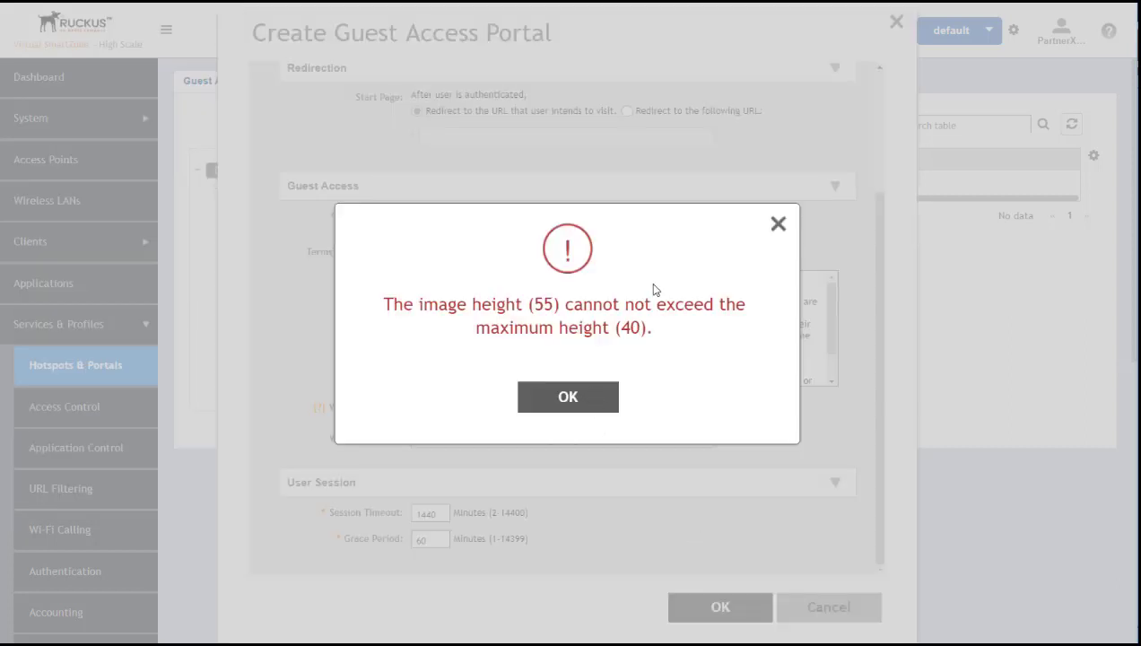
left_click(576, 399)
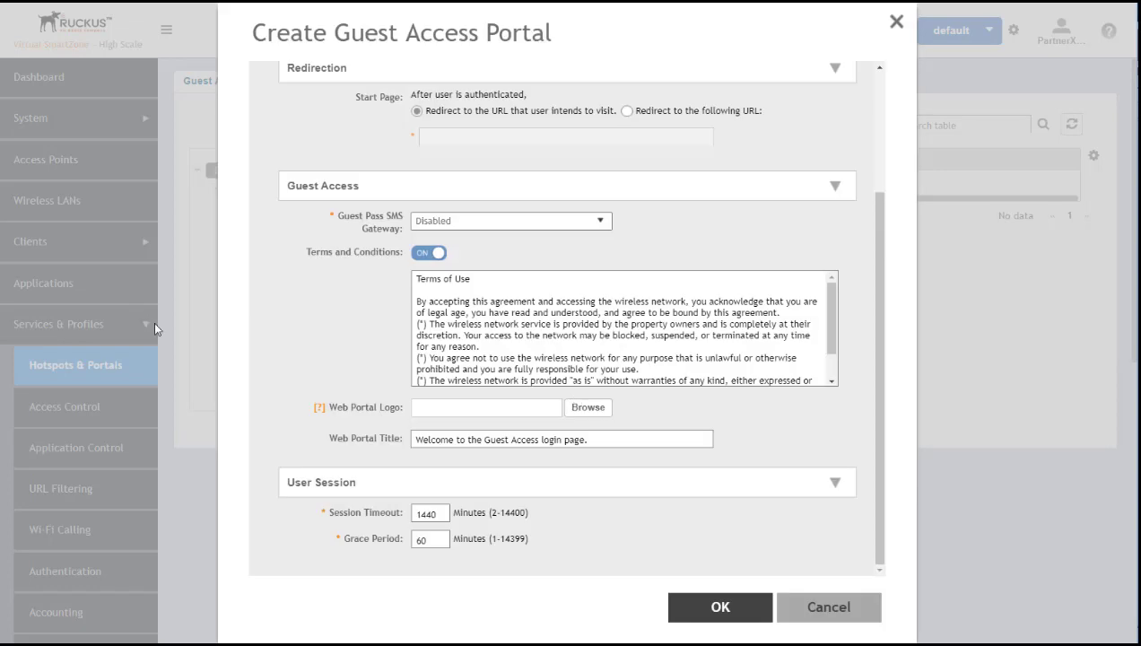
left_click(587, 407)
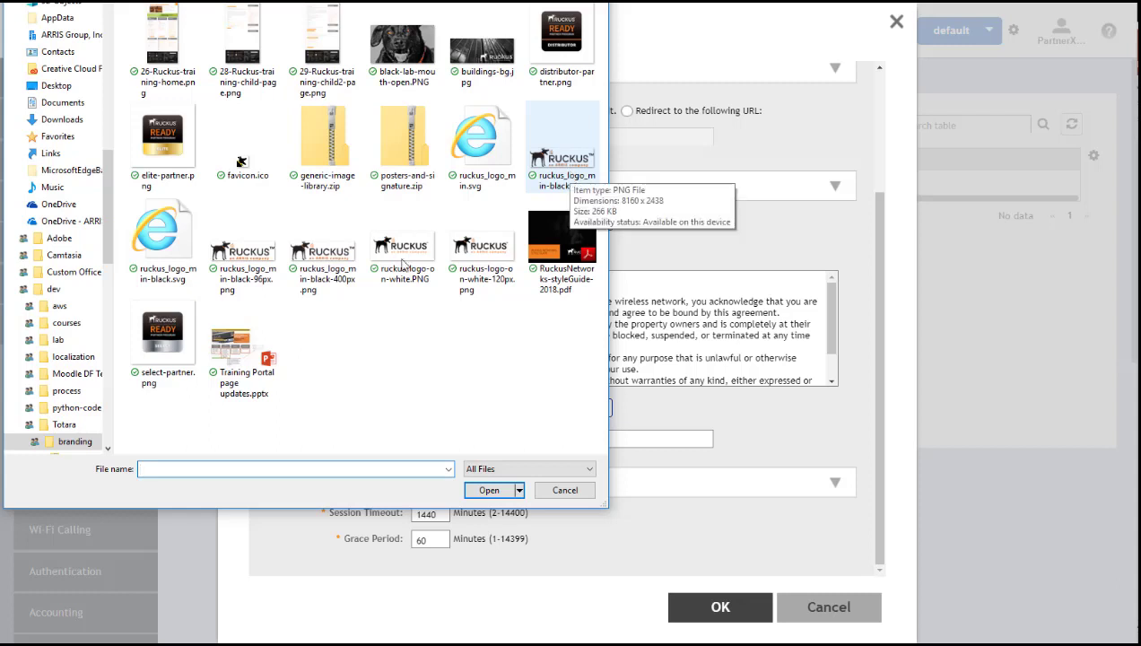
left_click(243, 287)
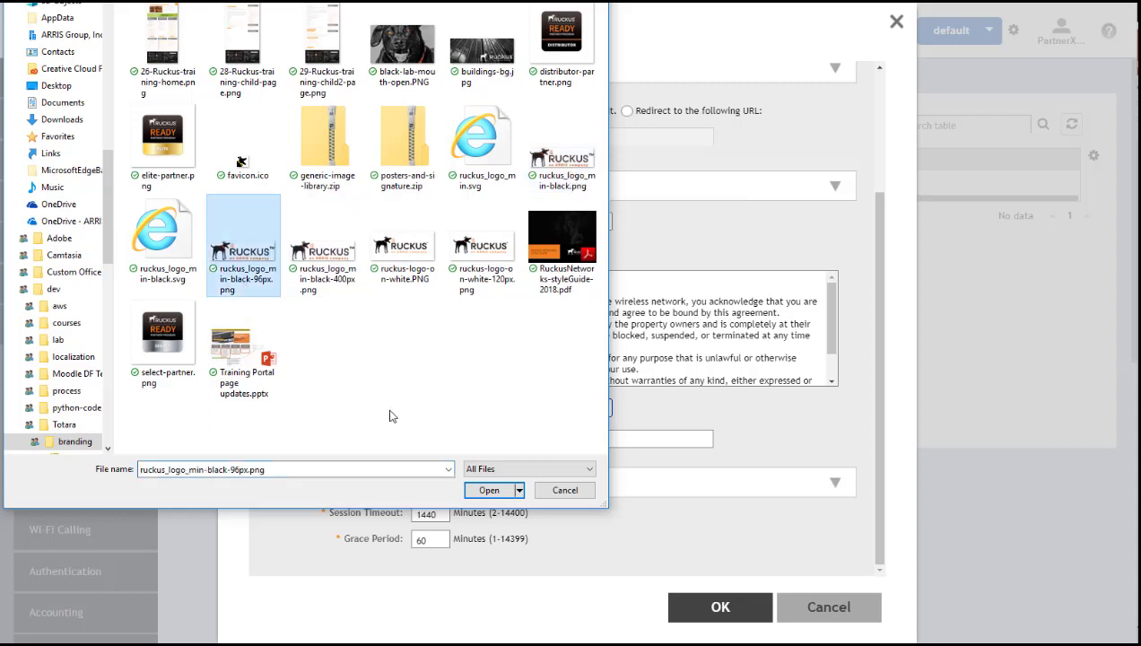
left_click(490, 491)
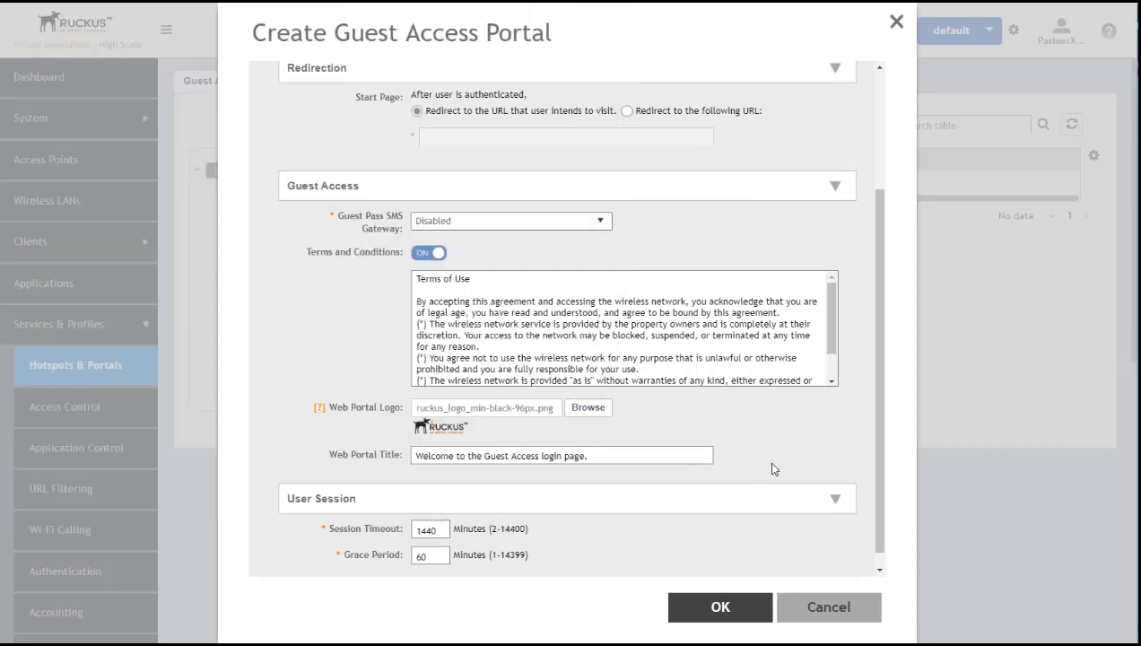
Set the Web Portal Title to 'Welcome to Ruckus Networks Guest Portal' and save the portal
left_click_drag(615, 455, 312, 443)
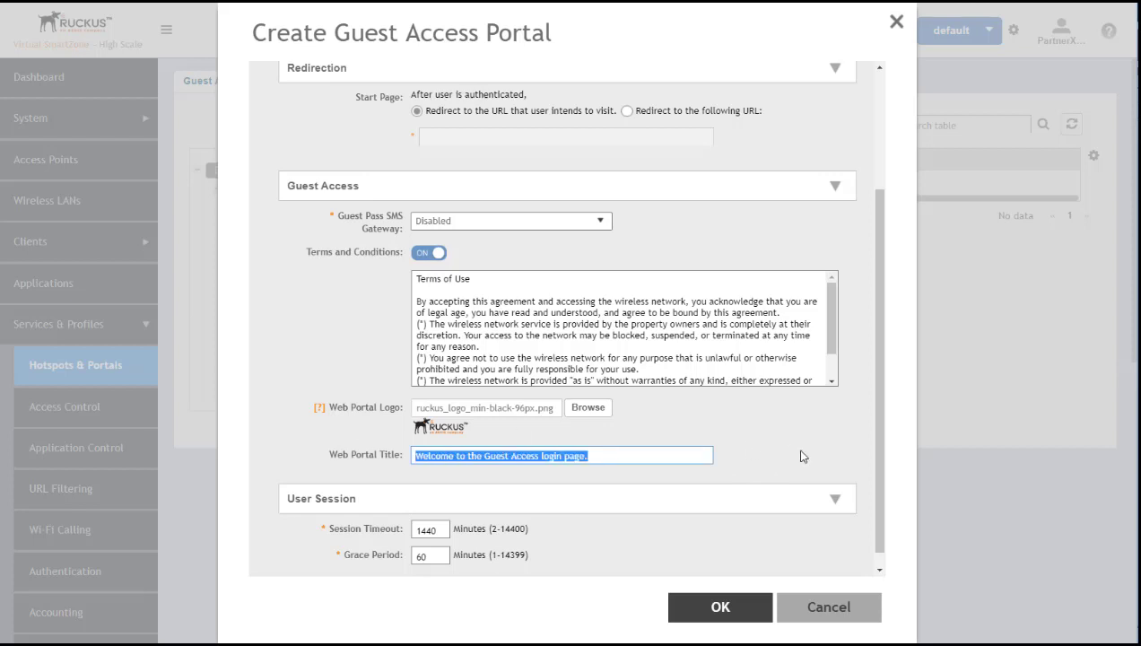
type("Wel")
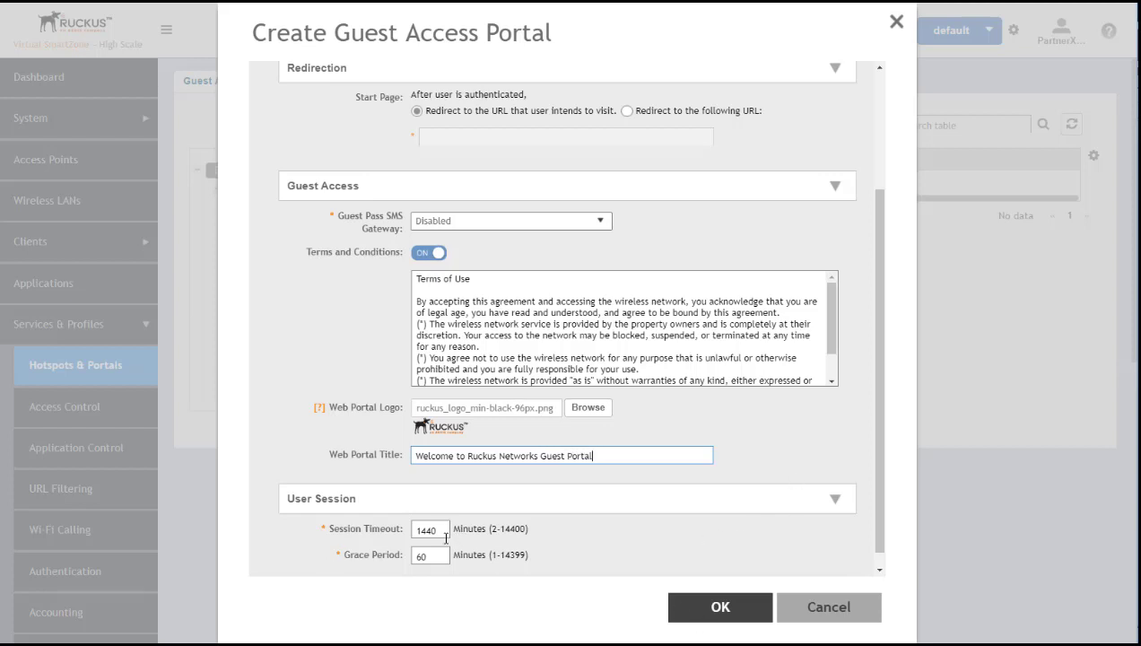
left_click(708, 611)
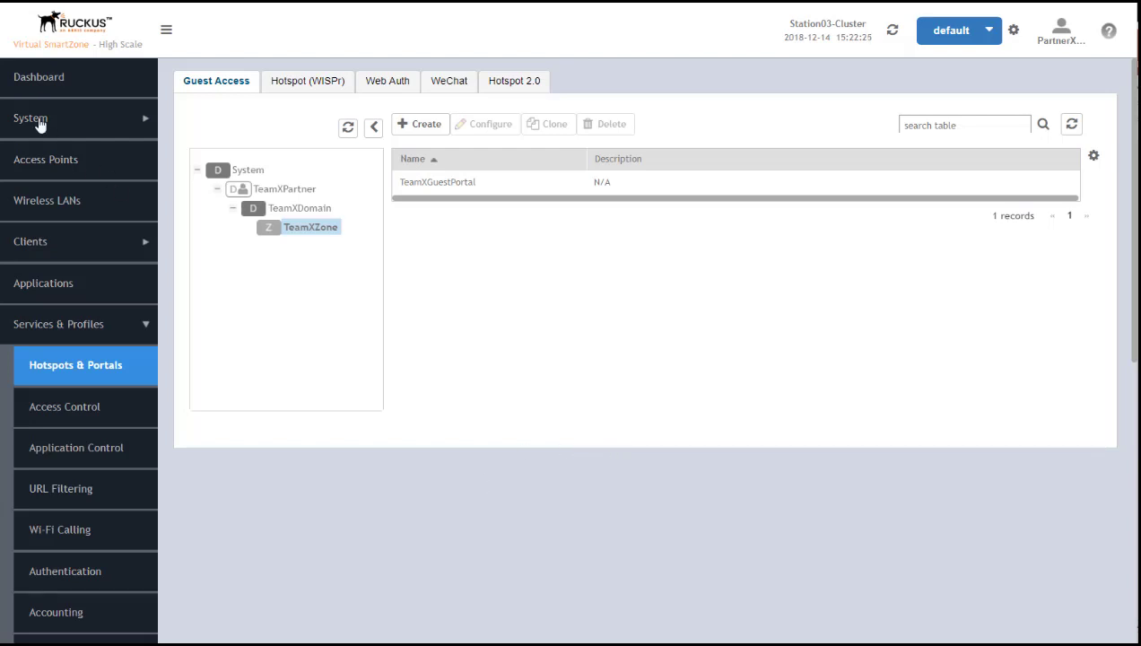
Go to Wireless LANs and select TeamX WLAN Group1 under TeamXPartner > TeamXDomain > TeamXZone
left_click(60, 205)
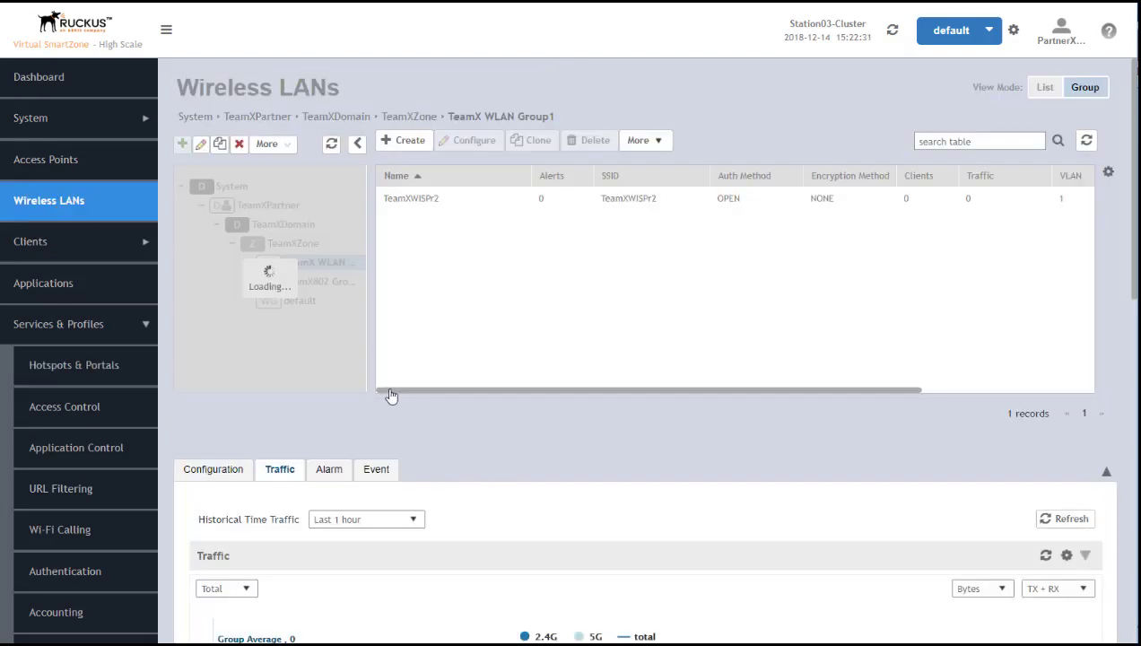
left_click(201, 205)
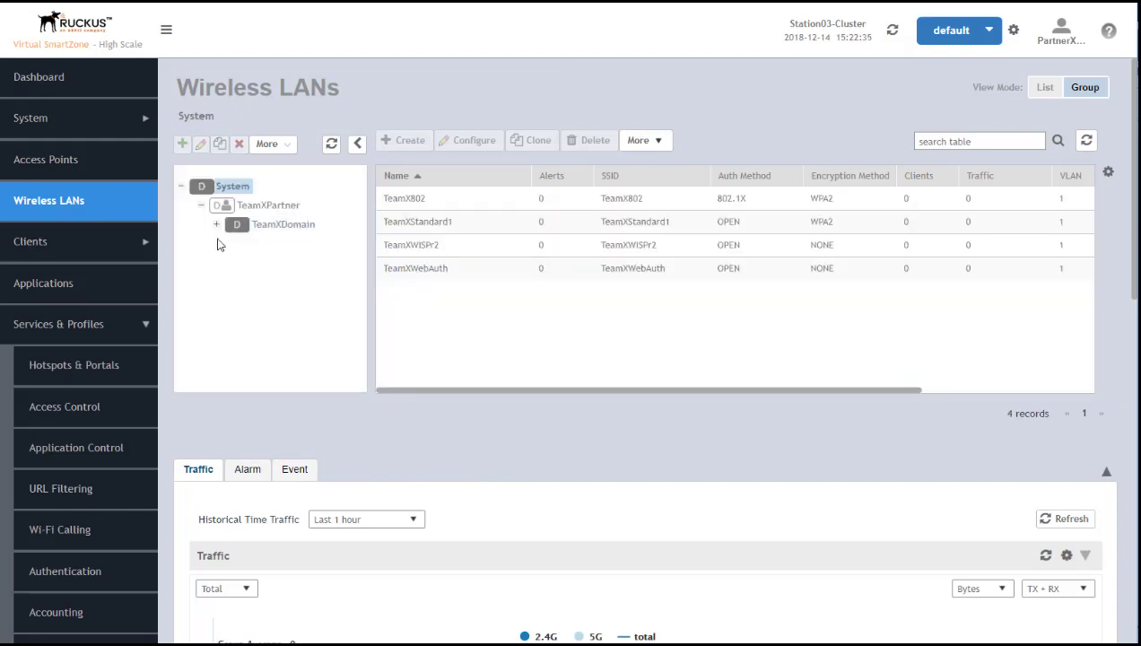
left_click(217, 226)
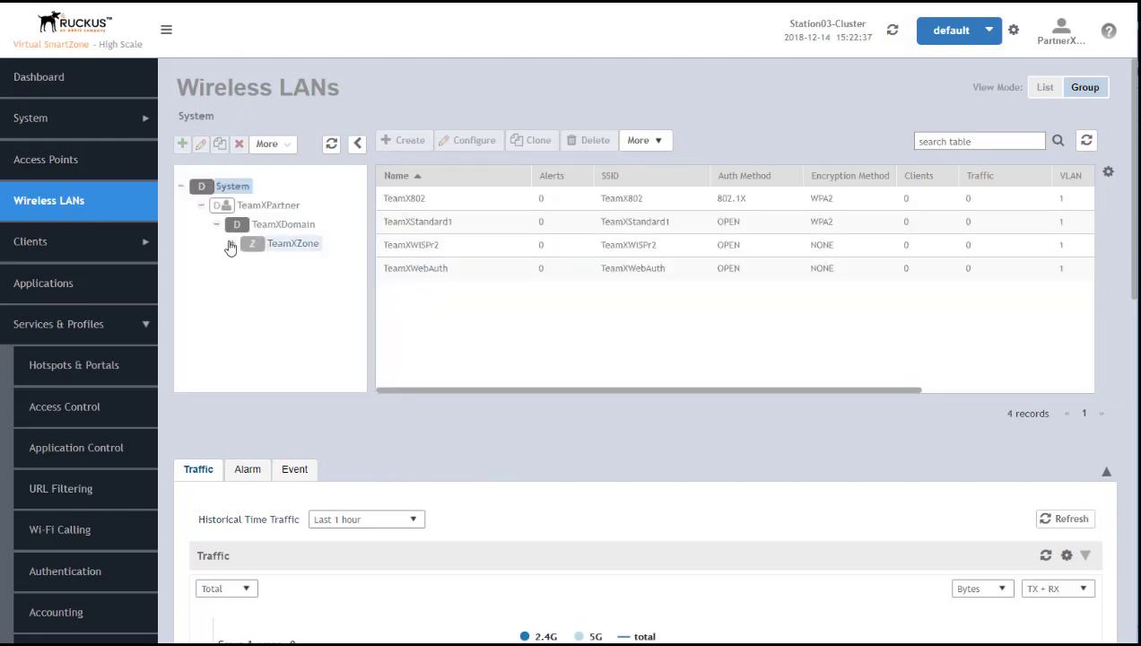
left_click(232, 245)
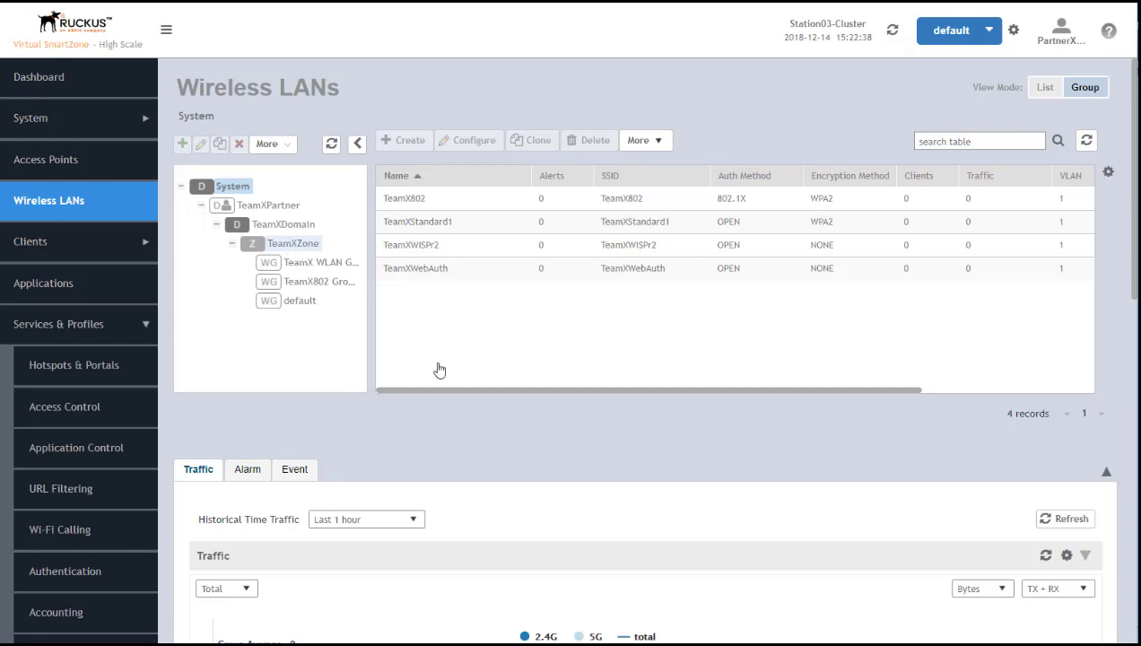
left_click(298, 251)
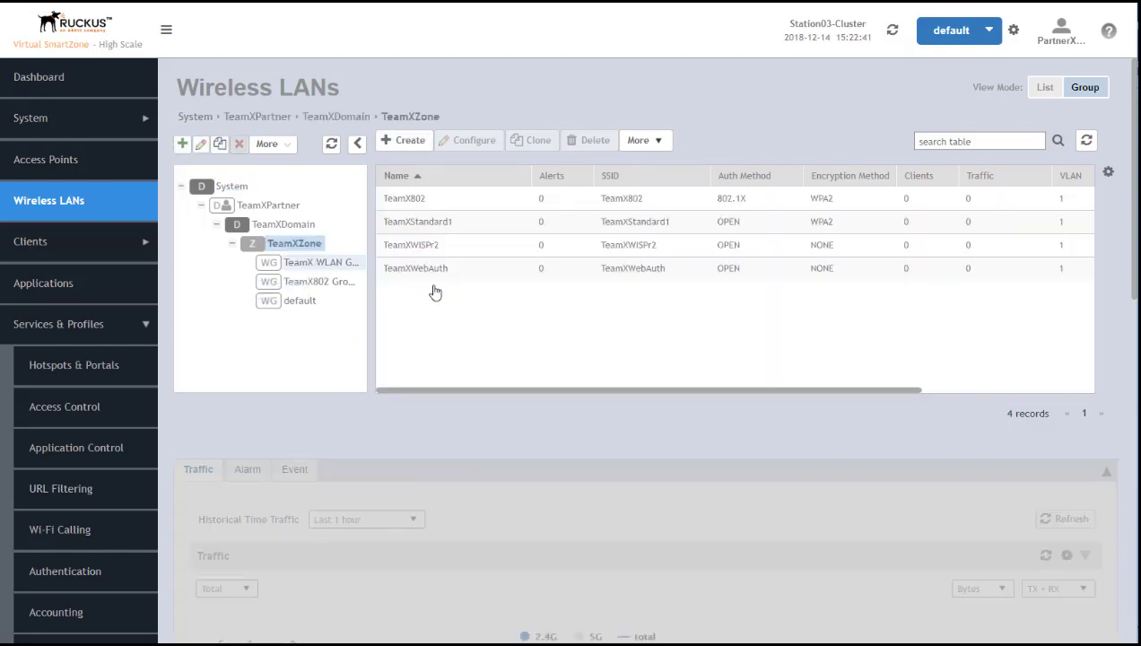
key("Down")
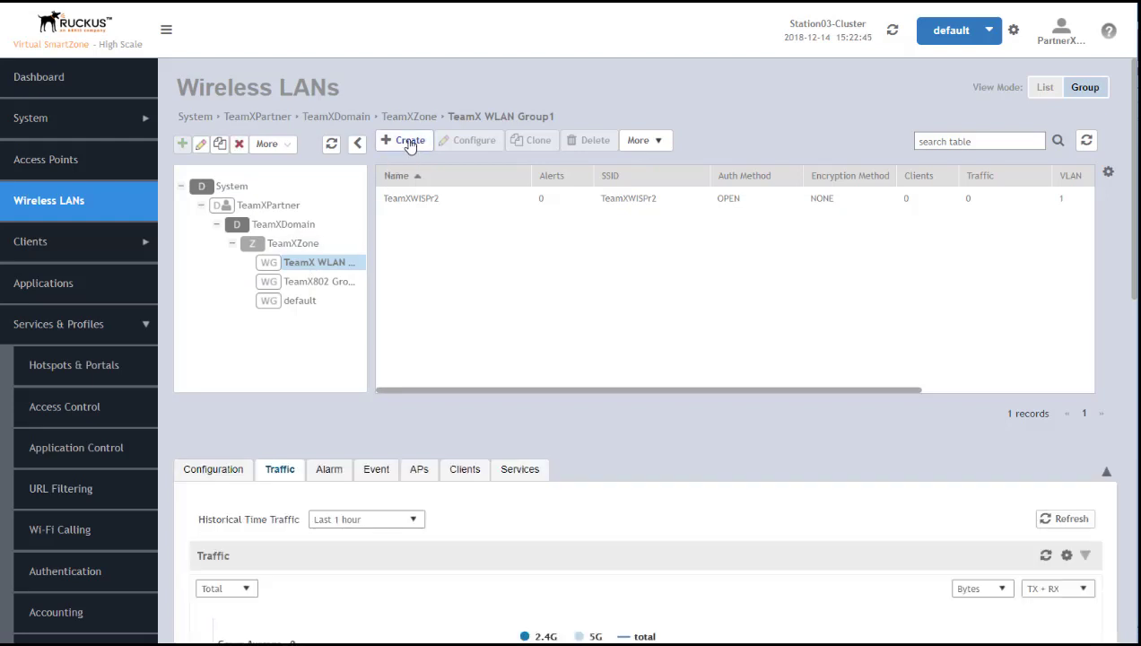
Create a new WLAN named TeamXGuestWLAN with the same text as its SSID
left_click(408, 142)
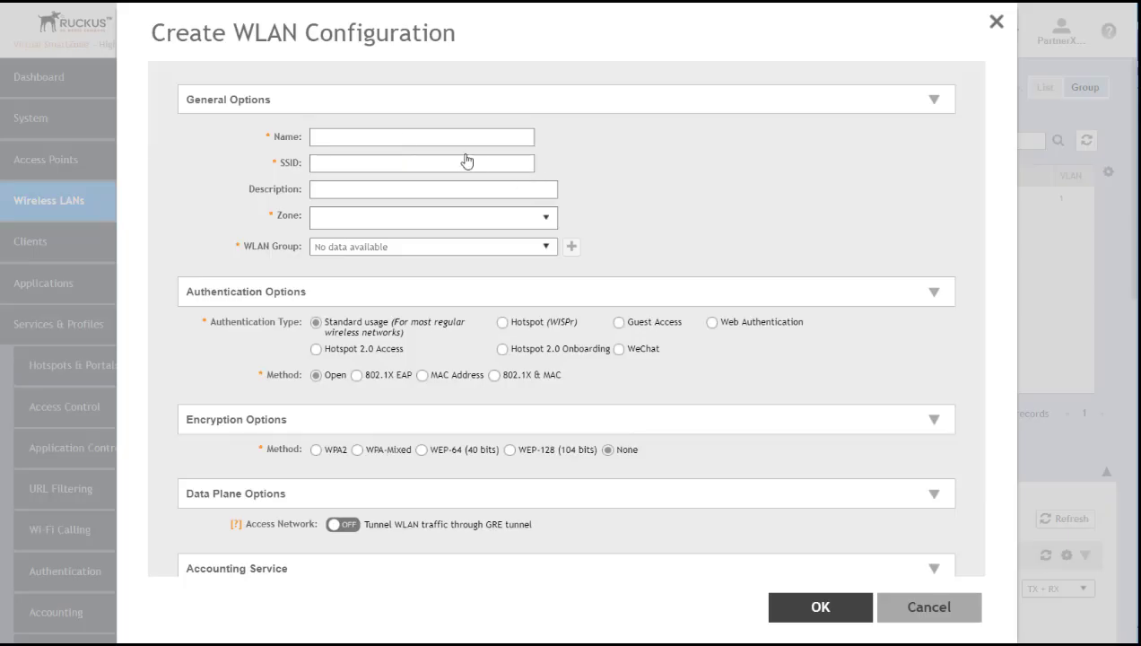
left_click(361, 136)
type("TeamXG")
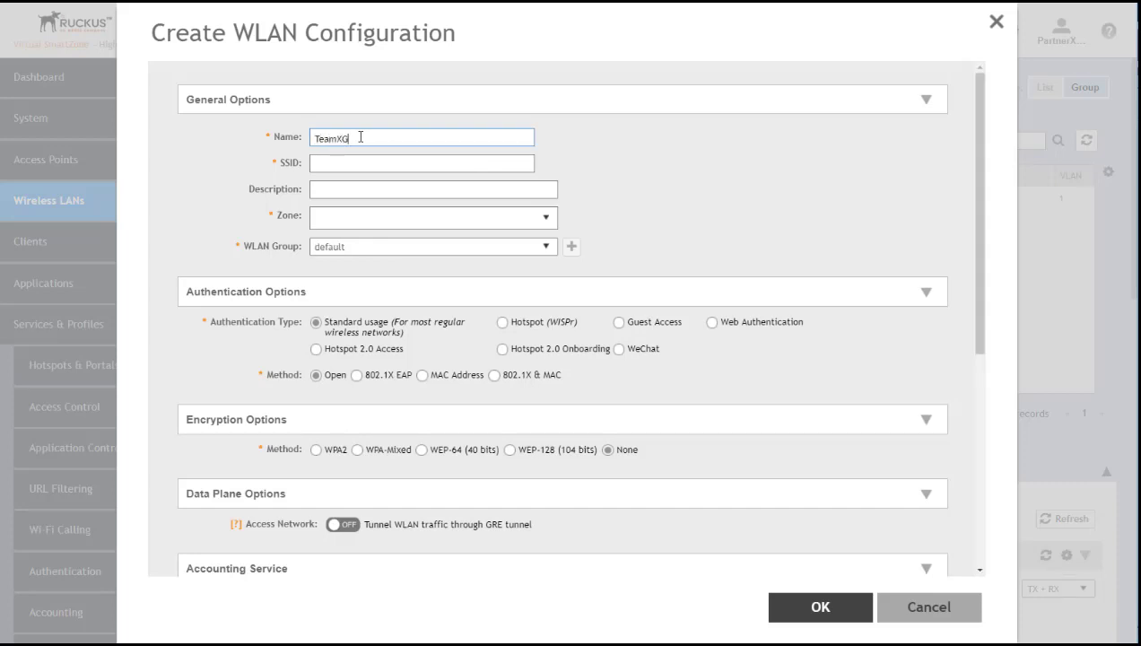
type("uestW")
key("ctrl+a")
key("ctrl+c")
left_click(400, 164)
key("ctrl+v")
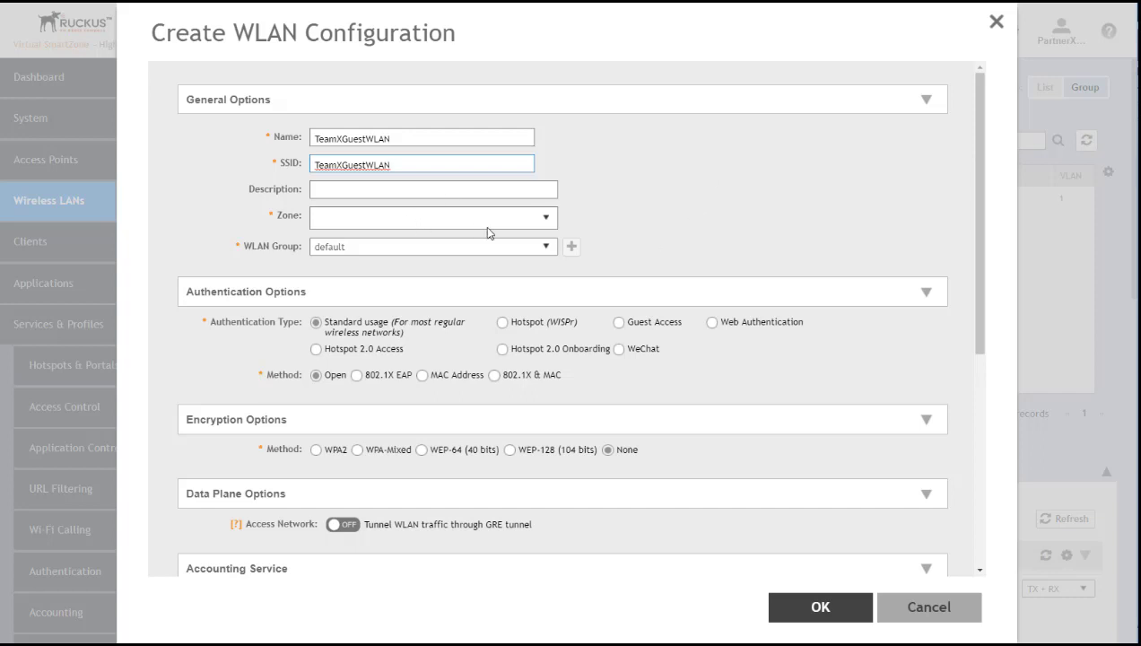
Assign the WLAN to zone TeamXZone and to TeamX WLAN Group1 instead of default
left_click(546, 221)
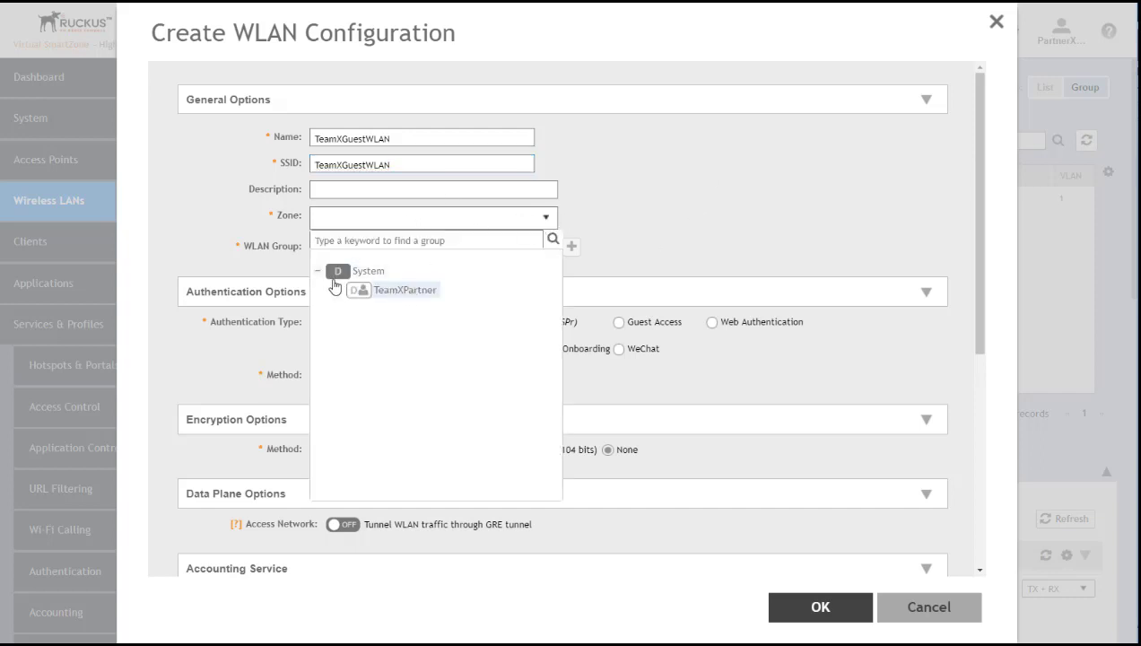
left_click(338, 289)
left_click(354, 311)
left_click(414, 330)
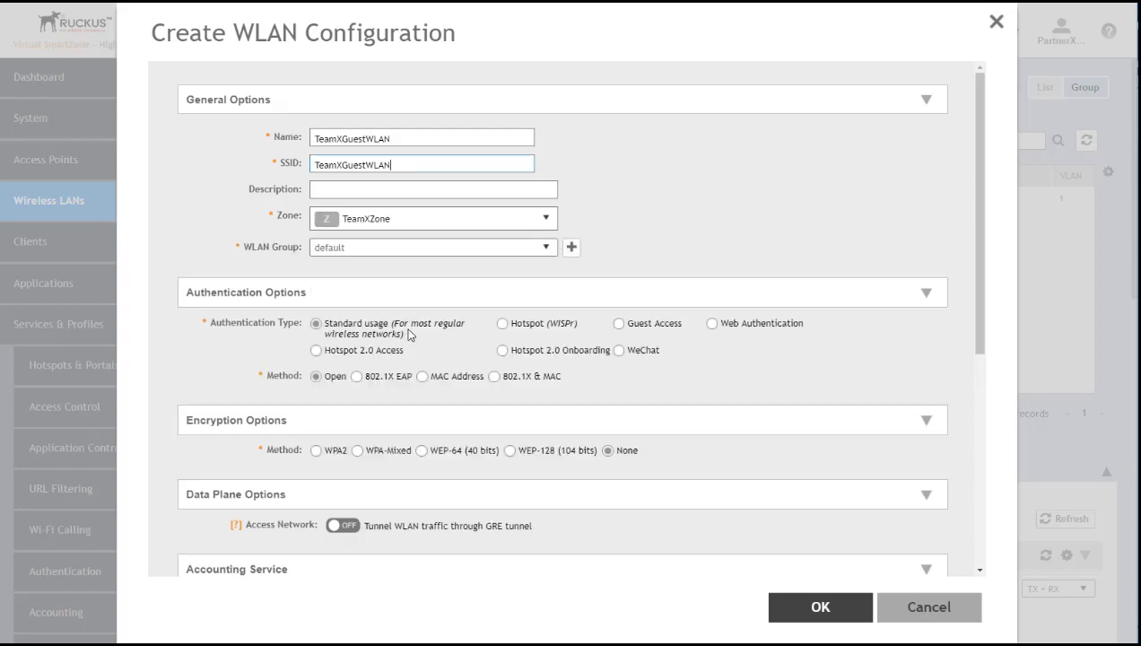
left_click(547, 250)
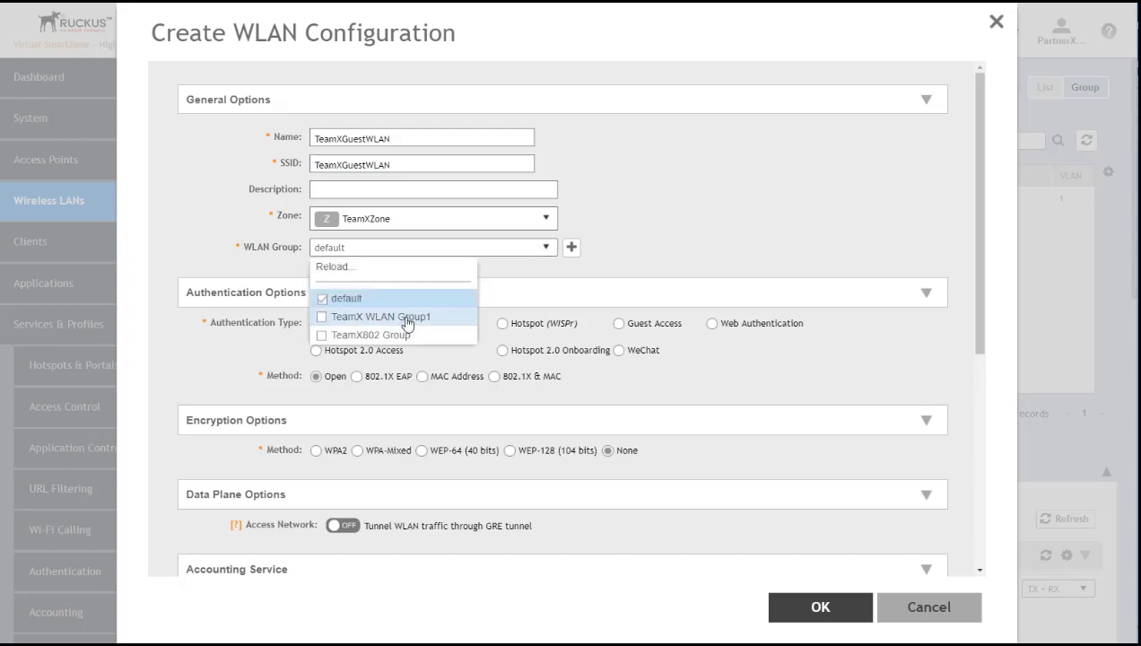
left_click(321, 318)
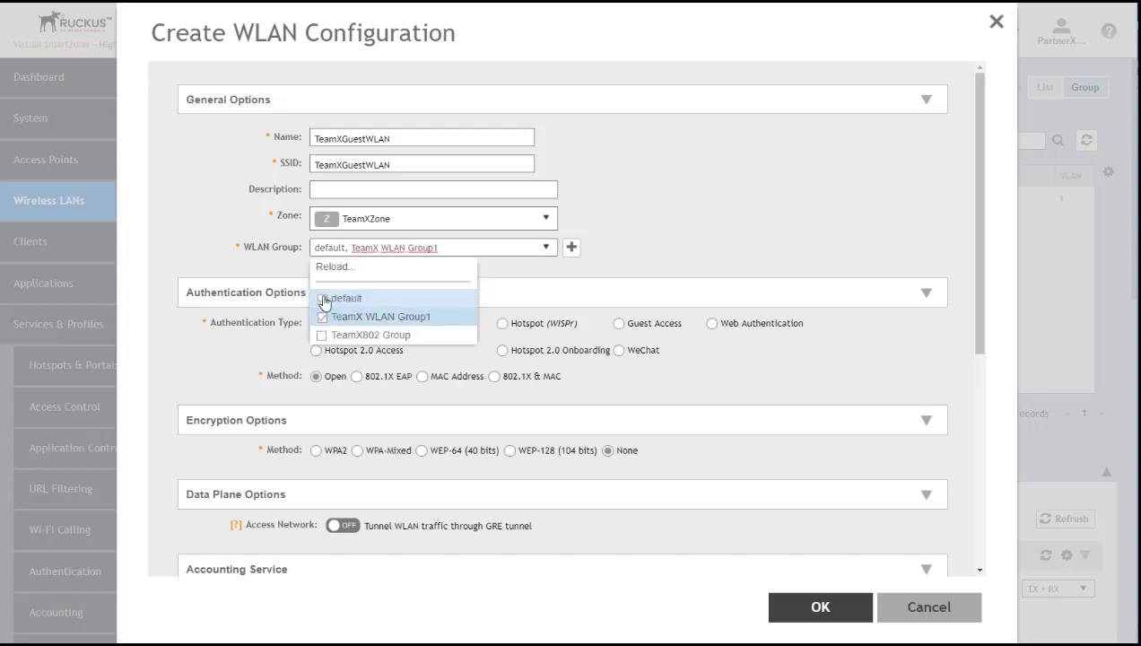
left_click(322, 298)
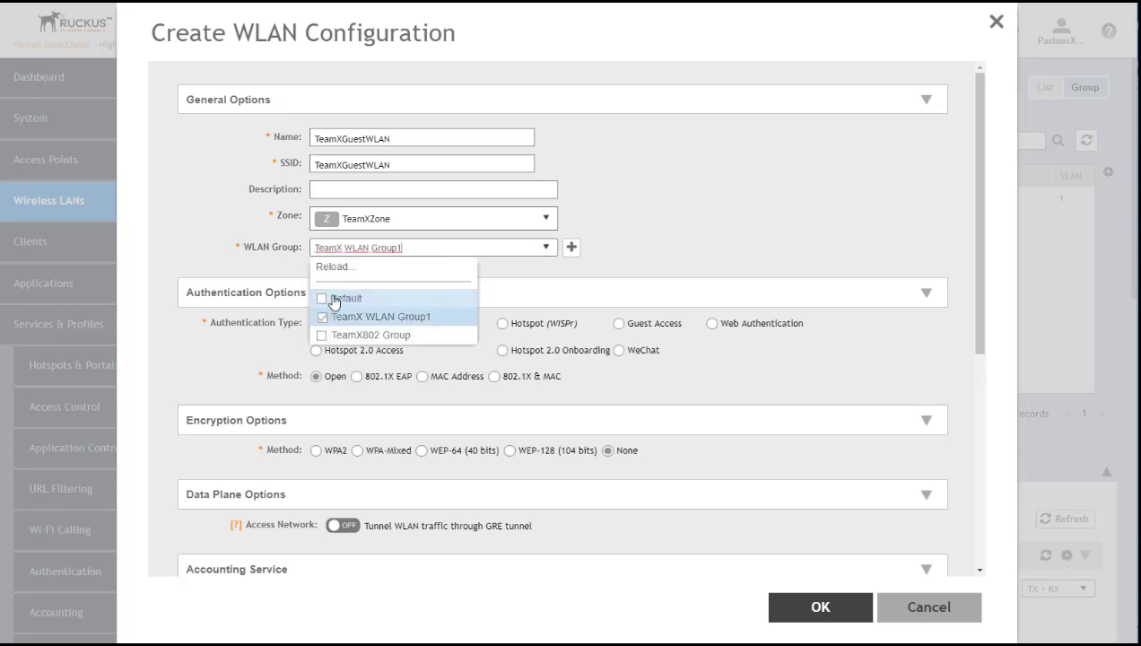
left_click(691, 254)
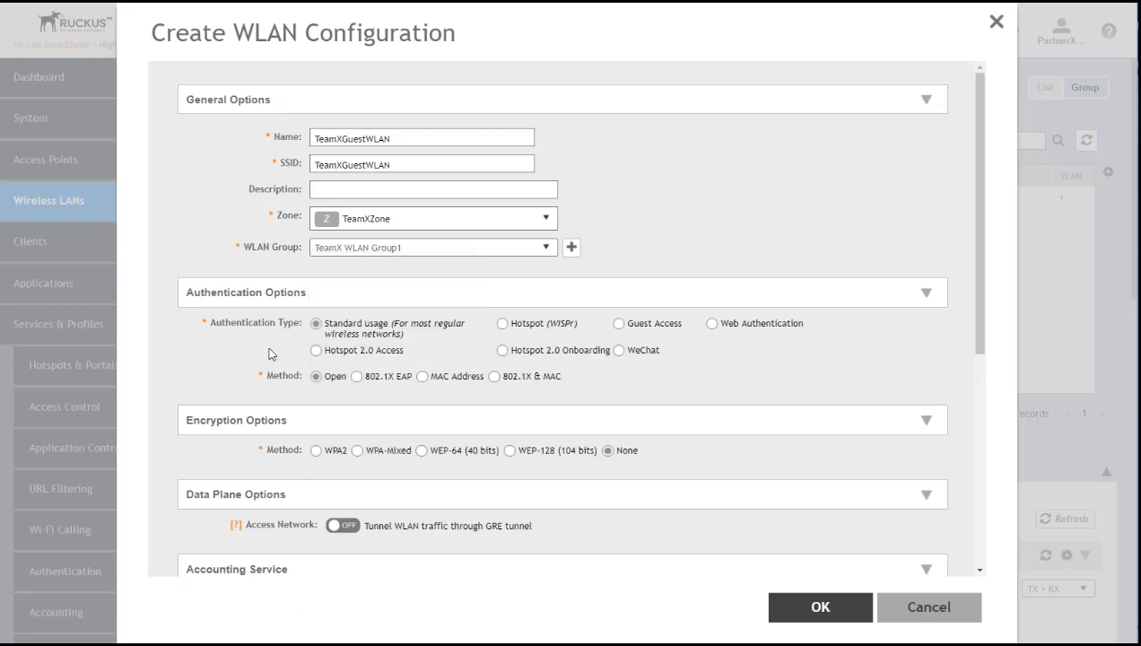
Set authentication type to Guest Access with TeamXGuestPortal as the guest portal service
left_click(619, 324)
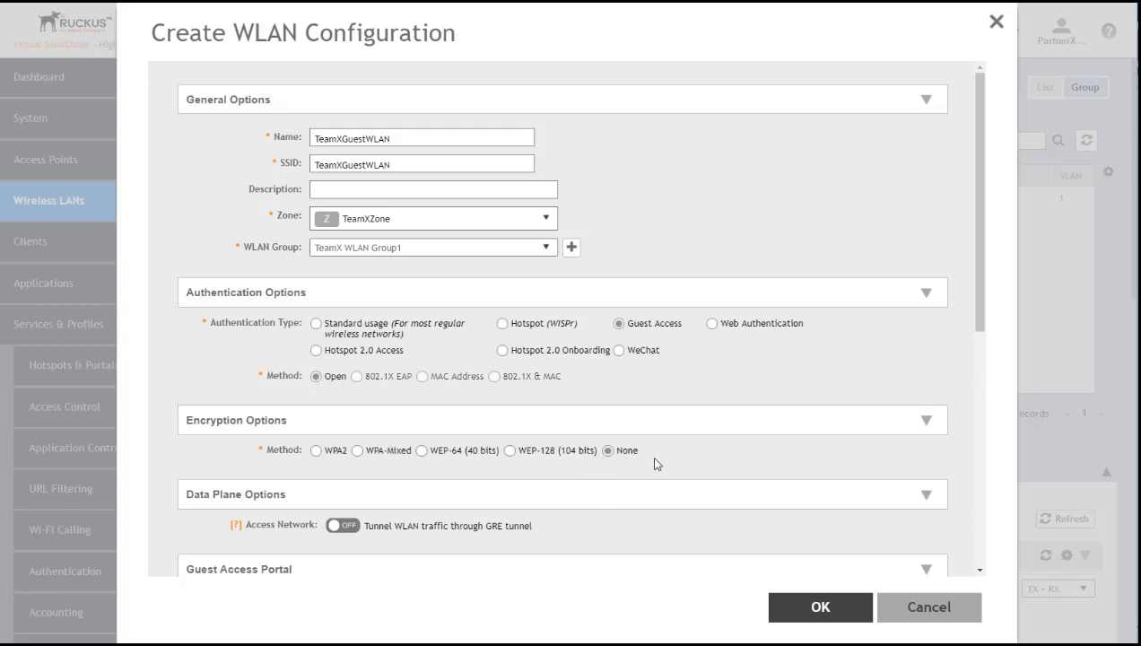
scroll(653, 458, "down", 5)
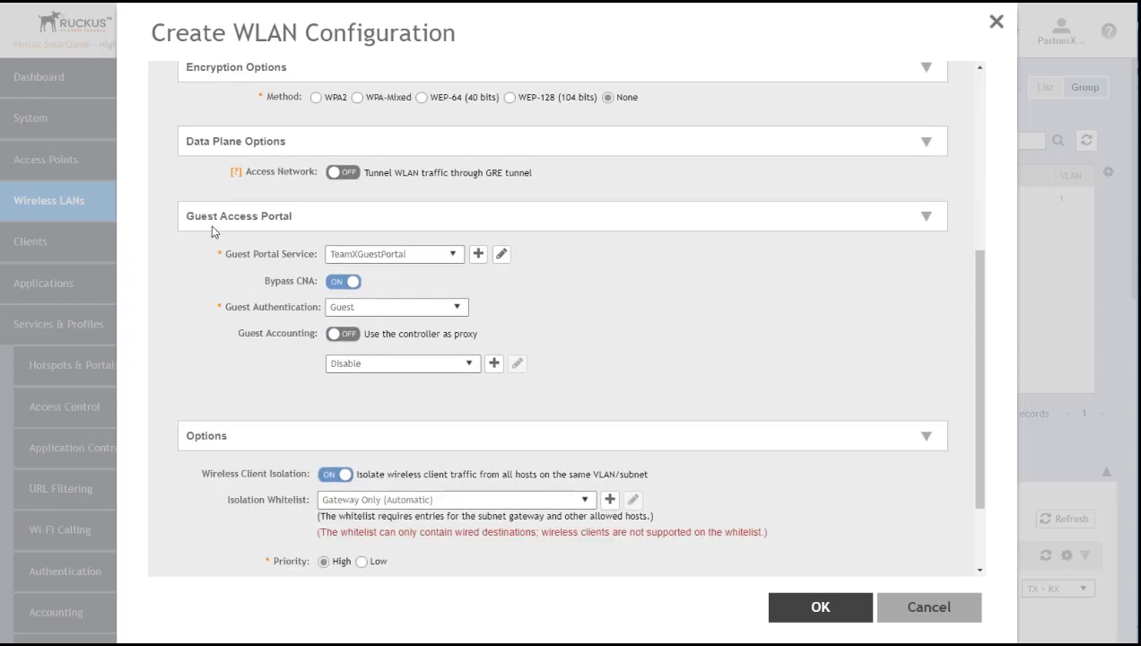
left_click(453, 254)
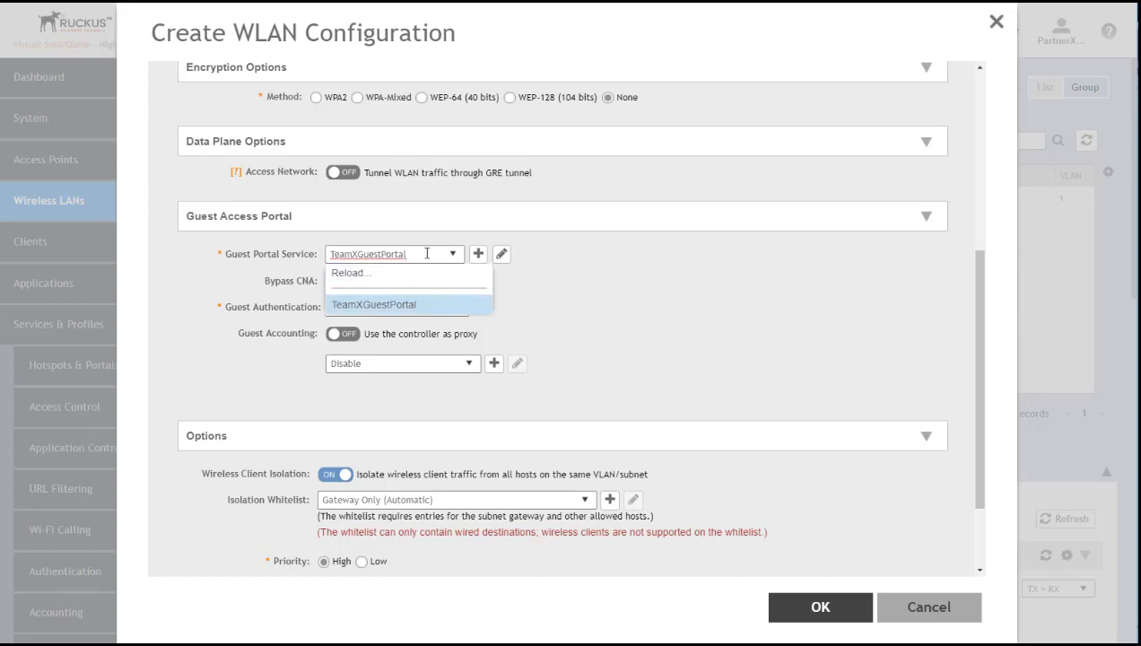
left_click(589, 280)
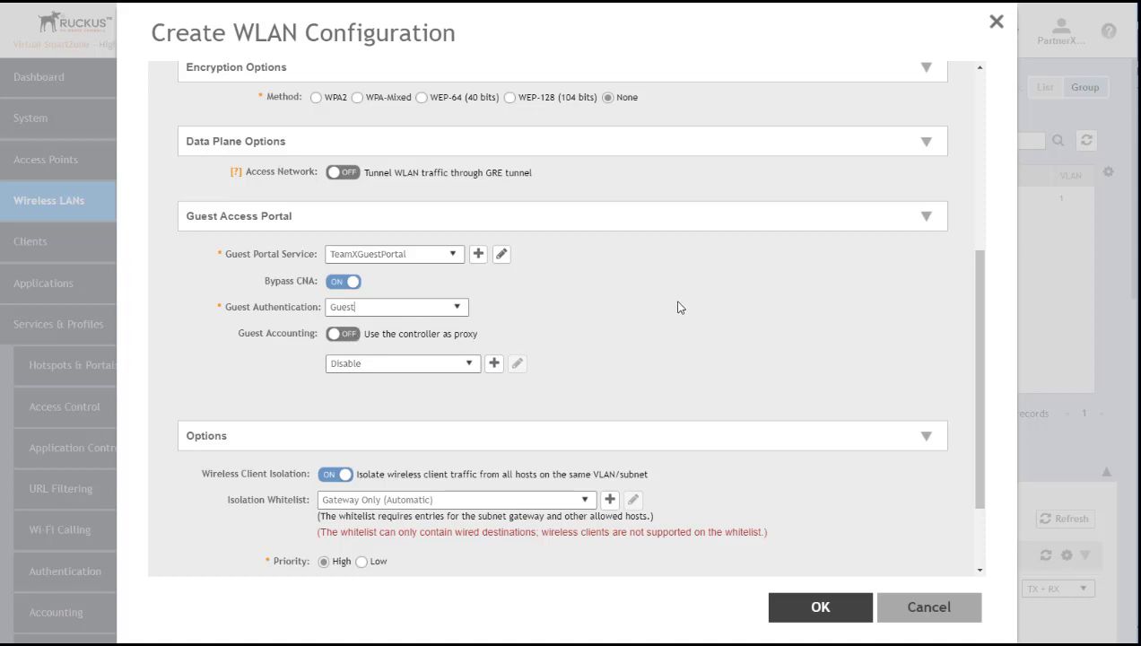
scroll(680, 307, "down", 2)
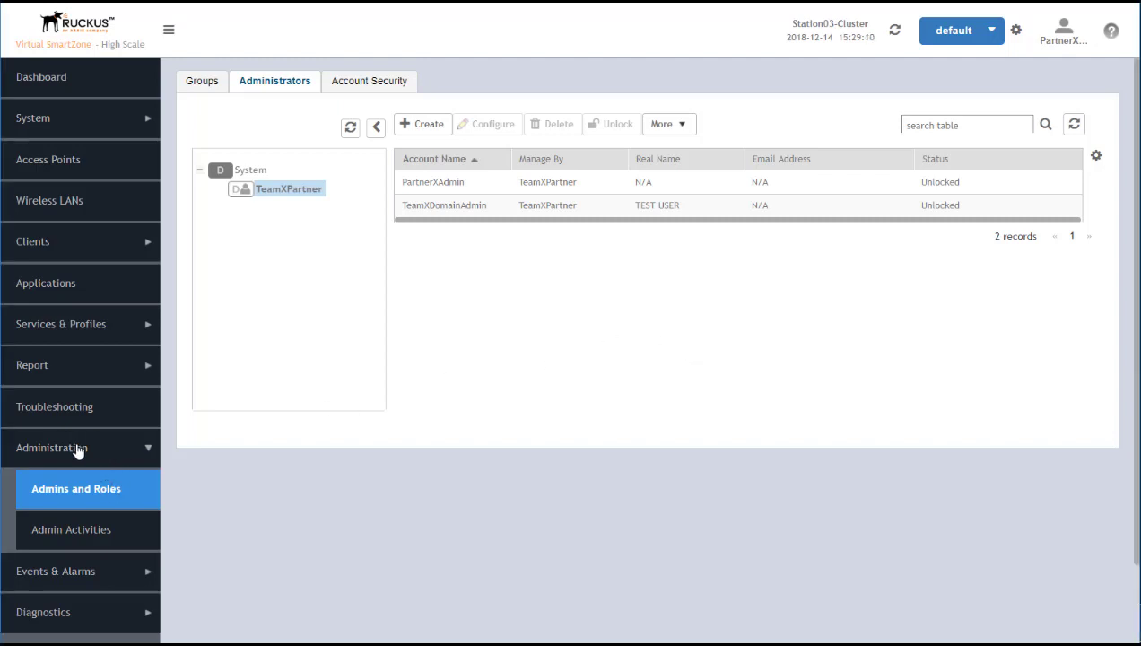
Open Administration > Admins and Roles, Administrators tab, filtered to TeamXPartner
left_click(84, 497)
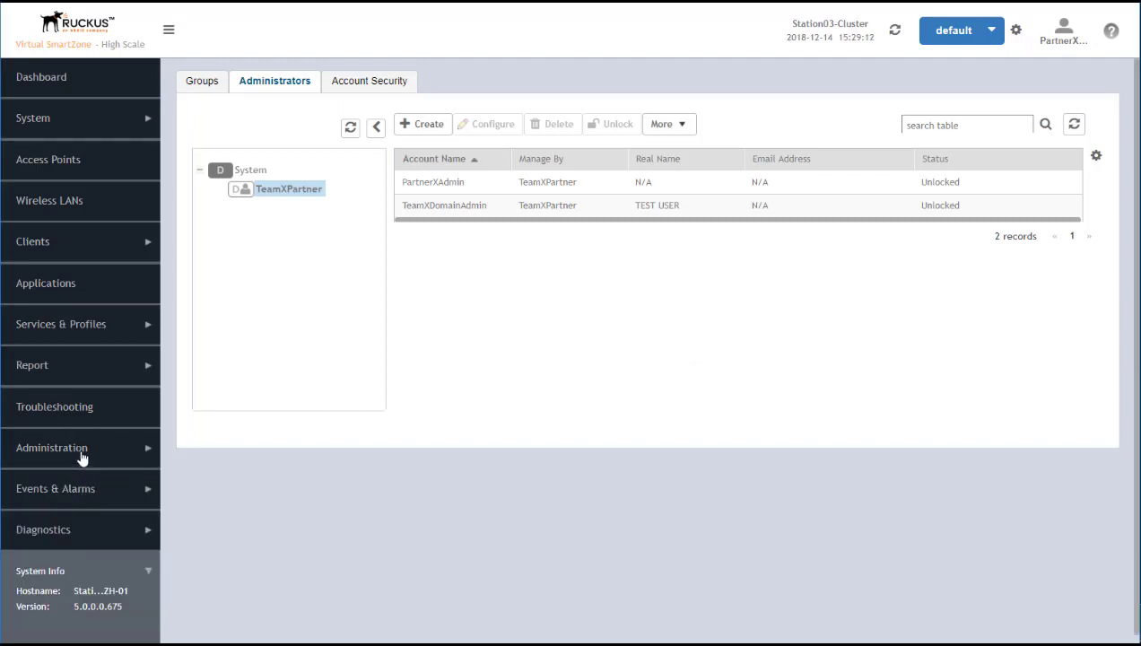
left_click(83, 460)
left_click(85, 497)
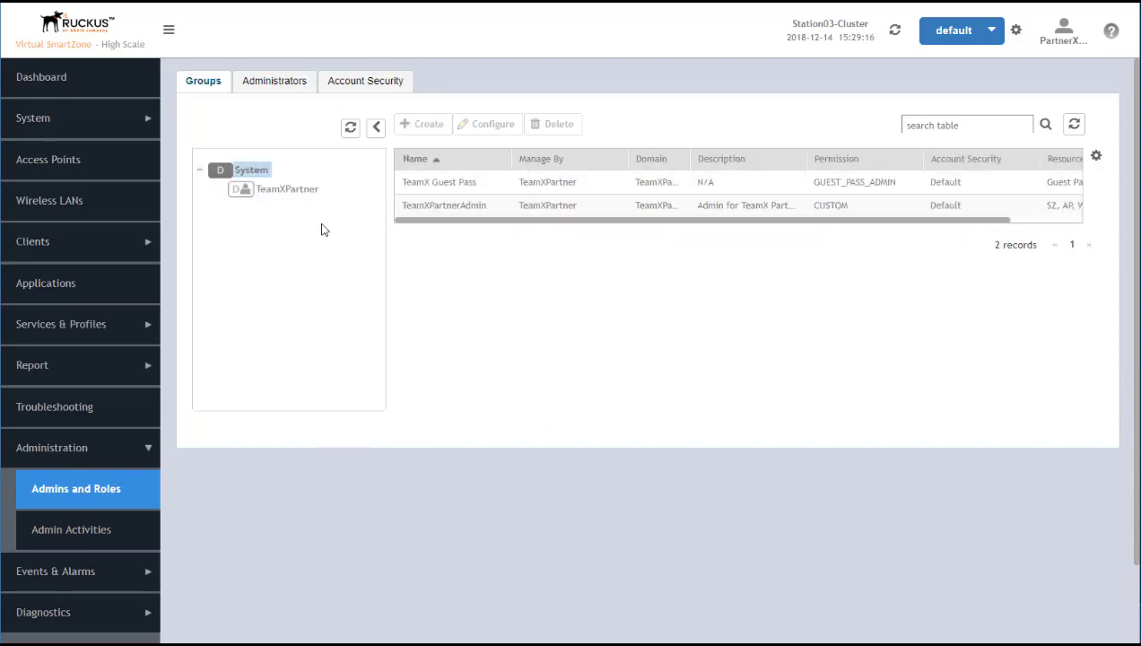
left_click(274, 81)
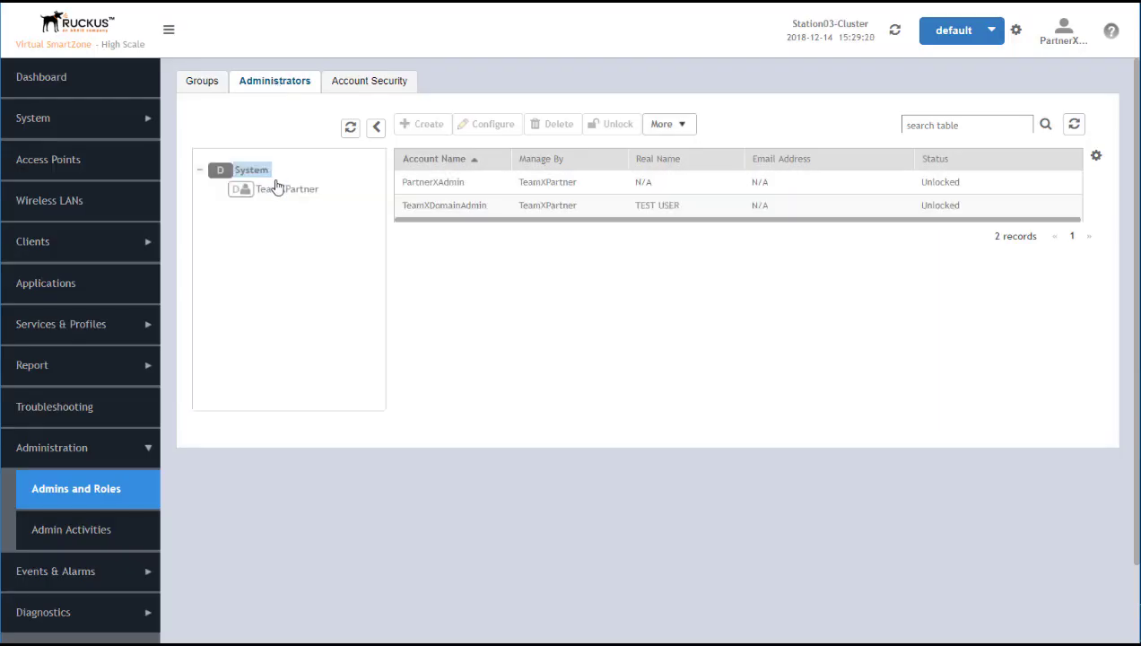
left_click(280, 189)
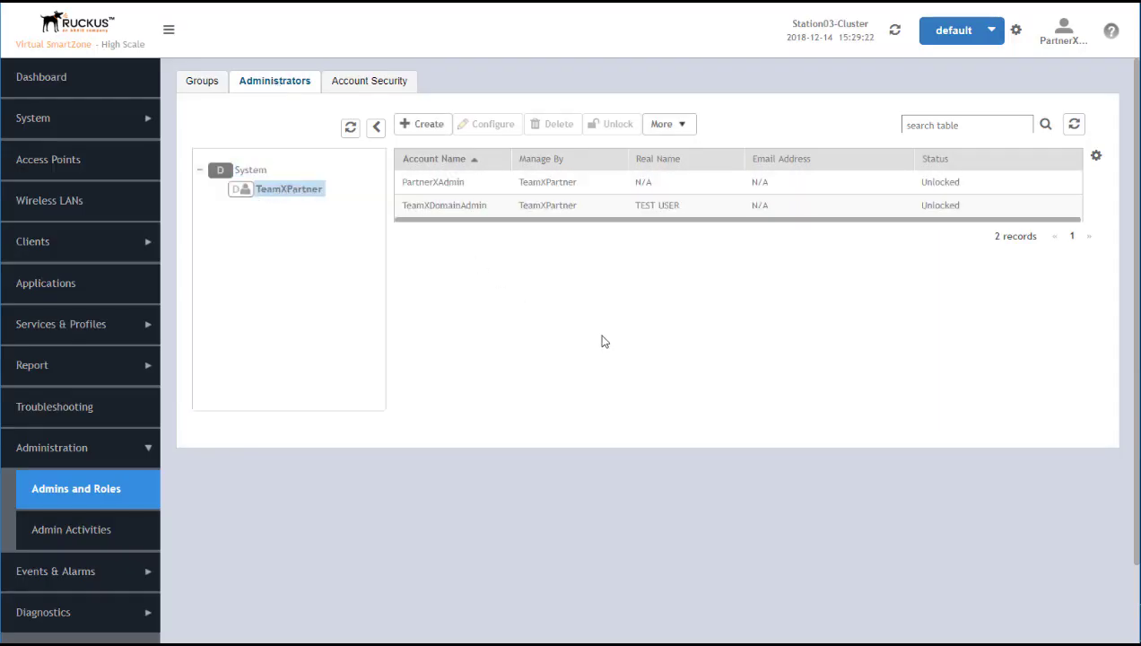
Create administrator account TeamXGPA with a password under TeamXPartner
left_click(424, 127)
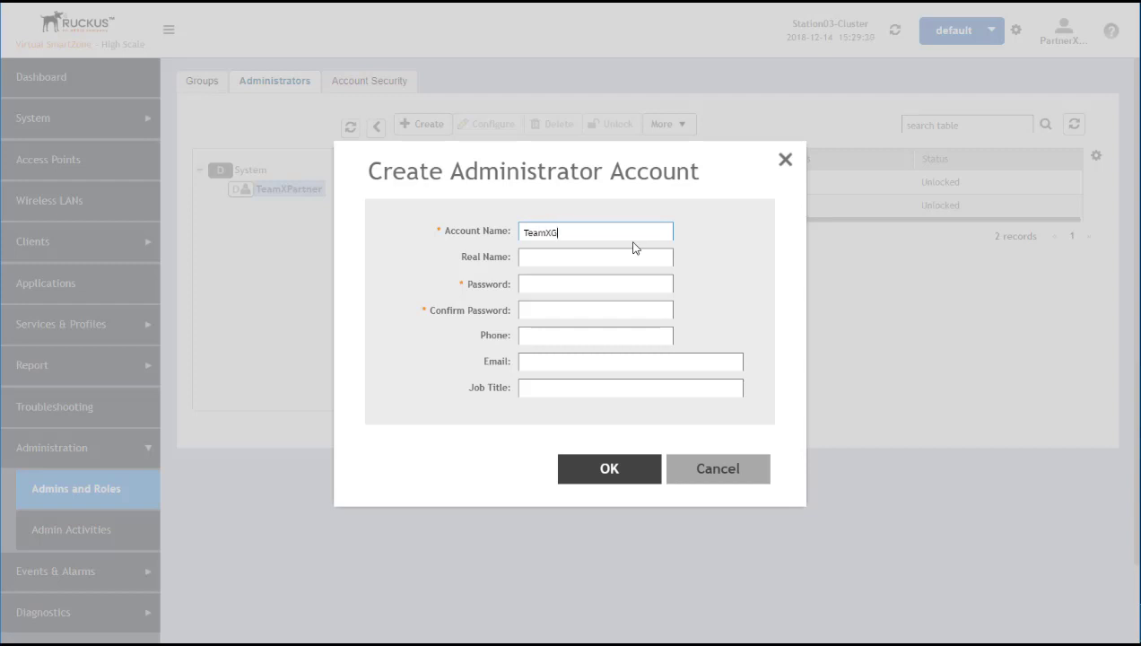
left_click(548, 284)
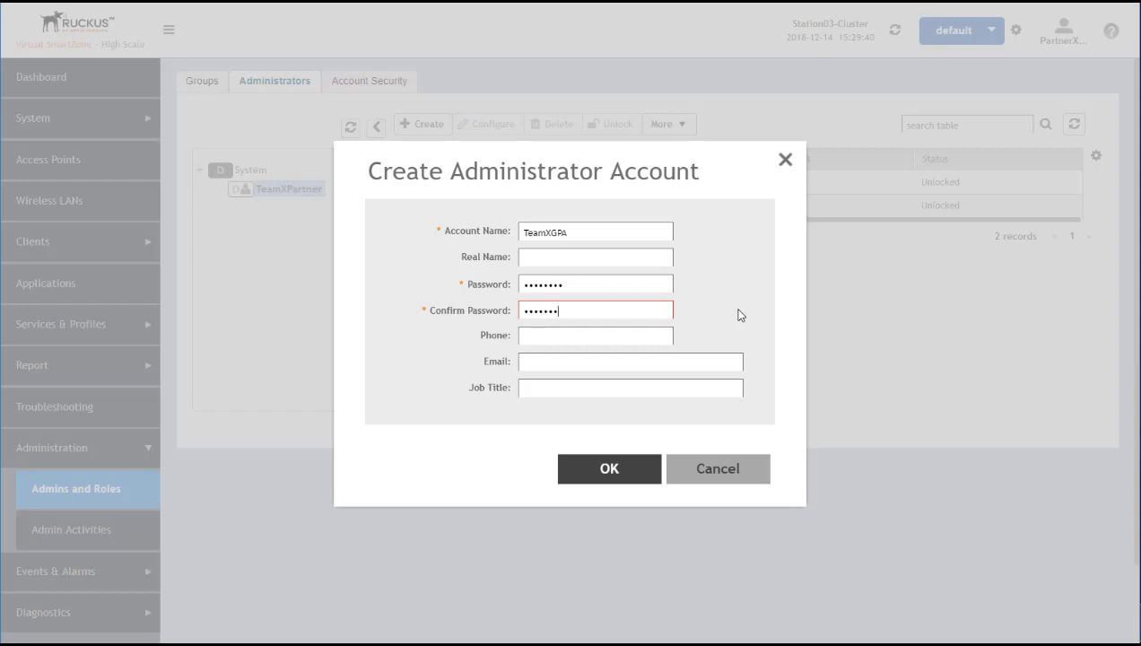
left_click(558, 258)
left_click(574, 360)
double_click(543, 231)
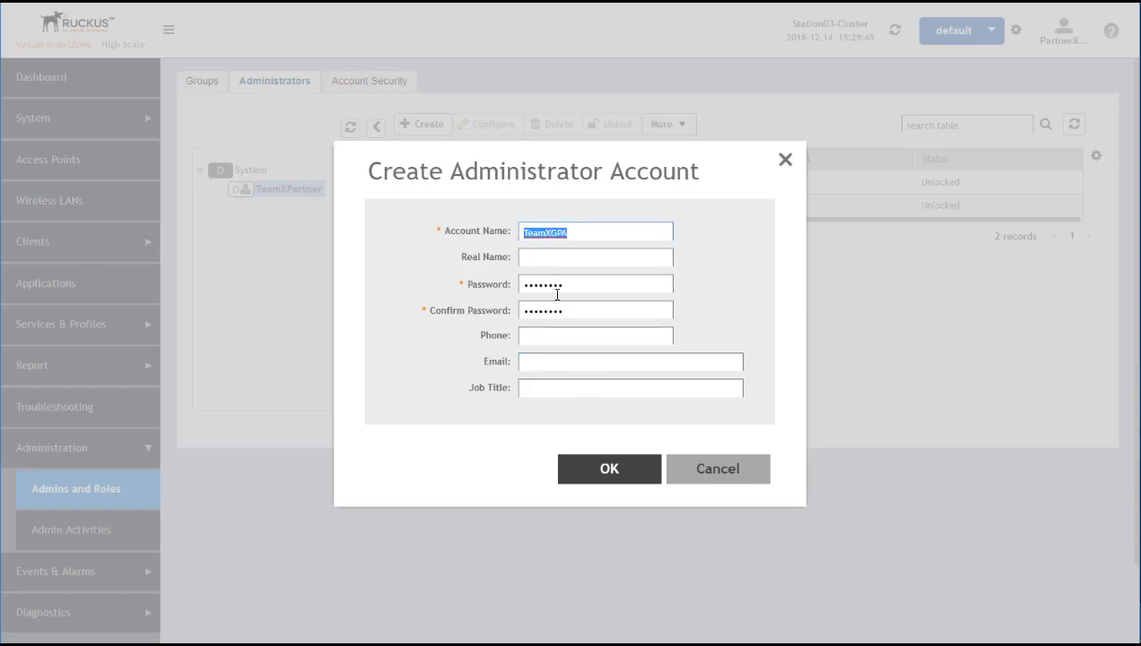
left_click(611, 470)
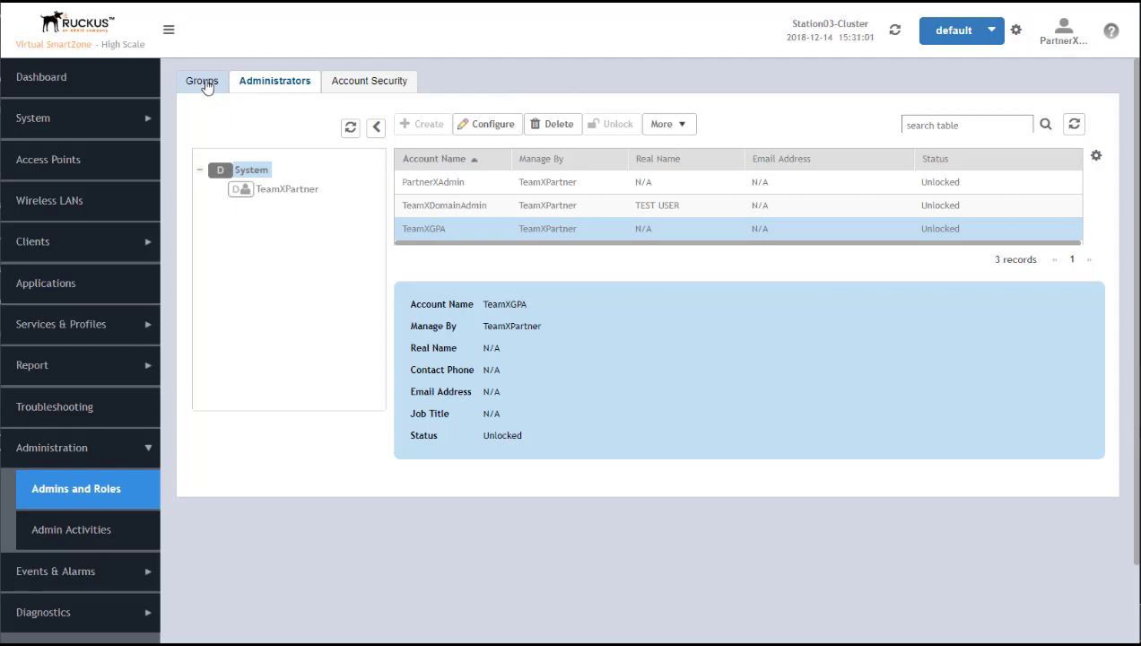
Create user group 'TeamX Guest Pass Admin' under TeamXPartner with Guest Pass Admin permission
left_click(203, 83)
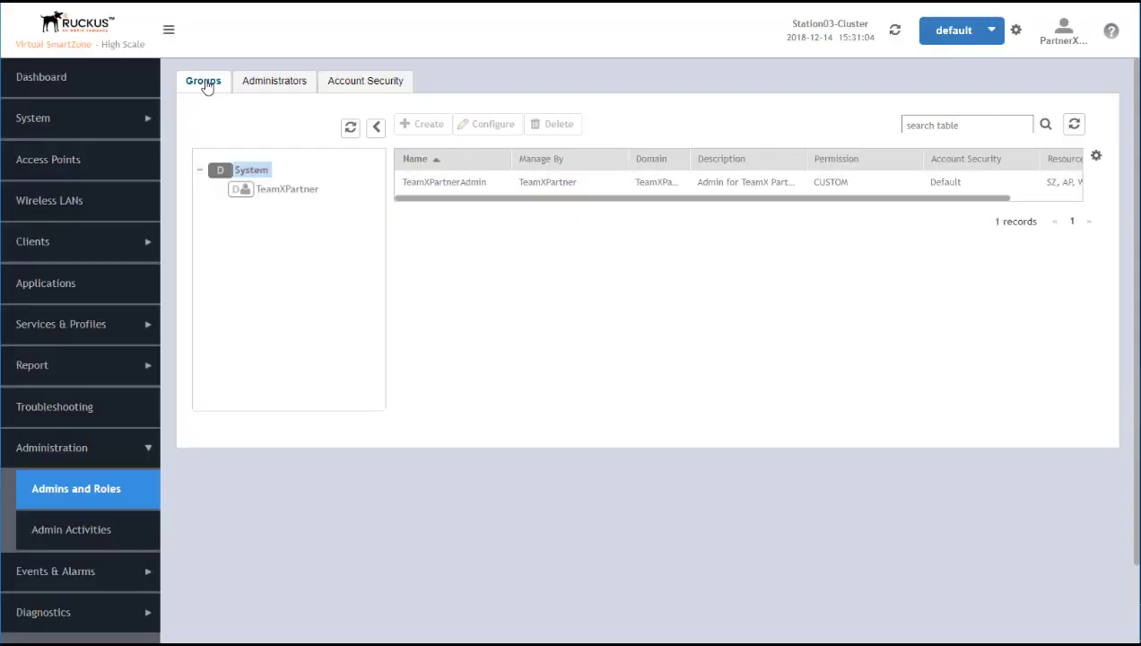
left_click(287, 191)
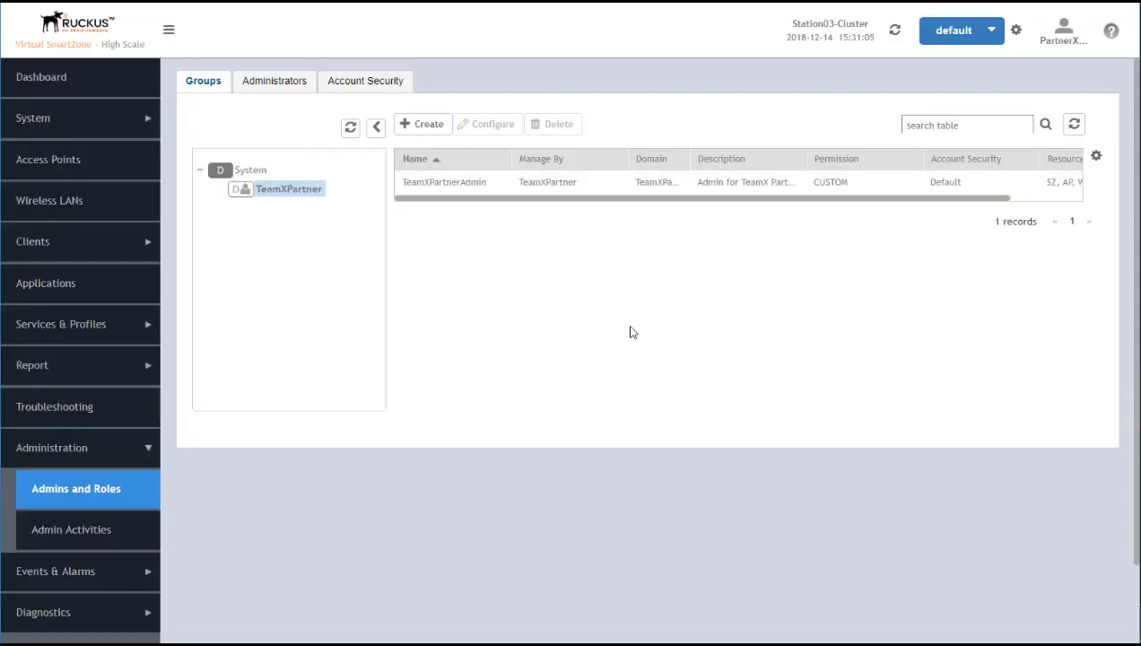
left_click(429, 126)
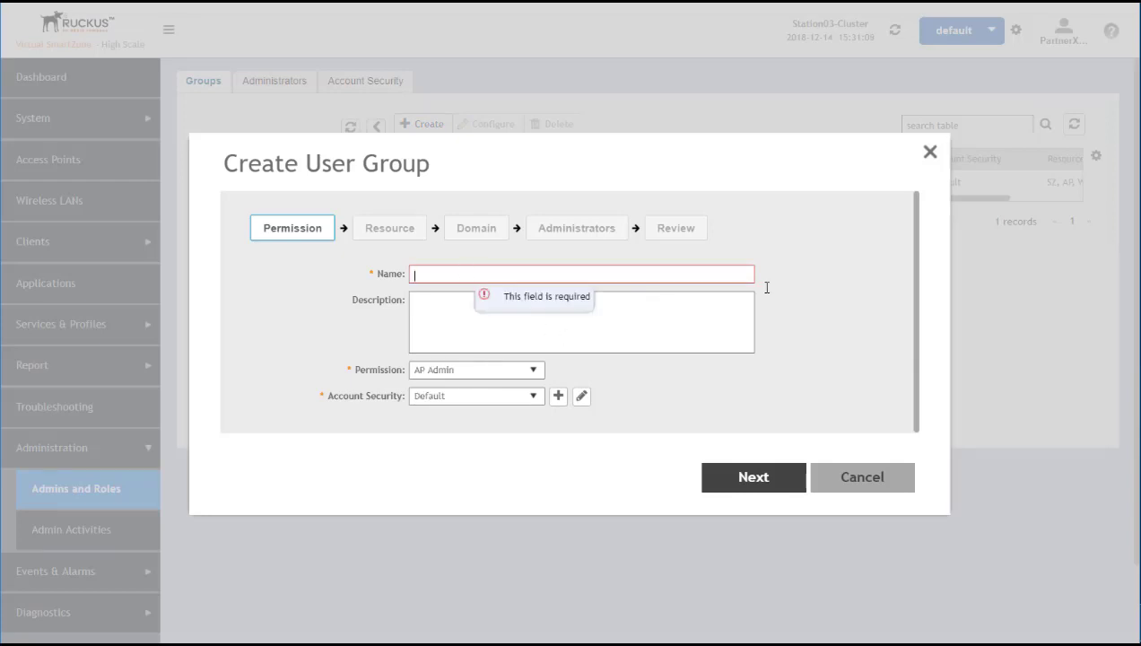
type("TeamX")
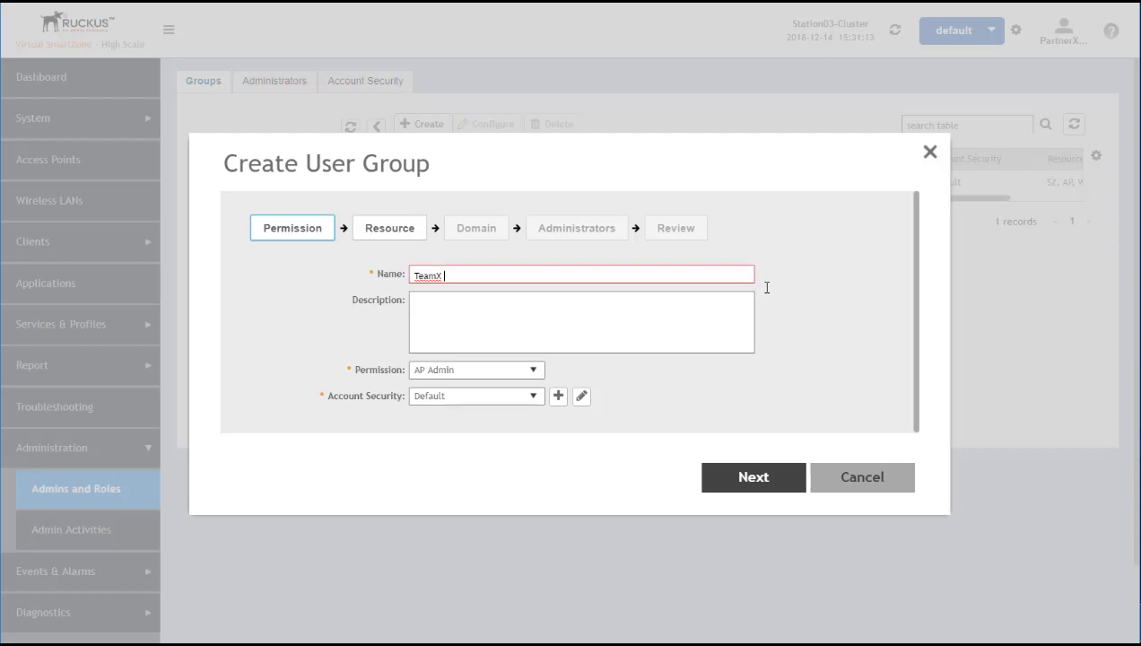
type(" Guest Pass Admin")
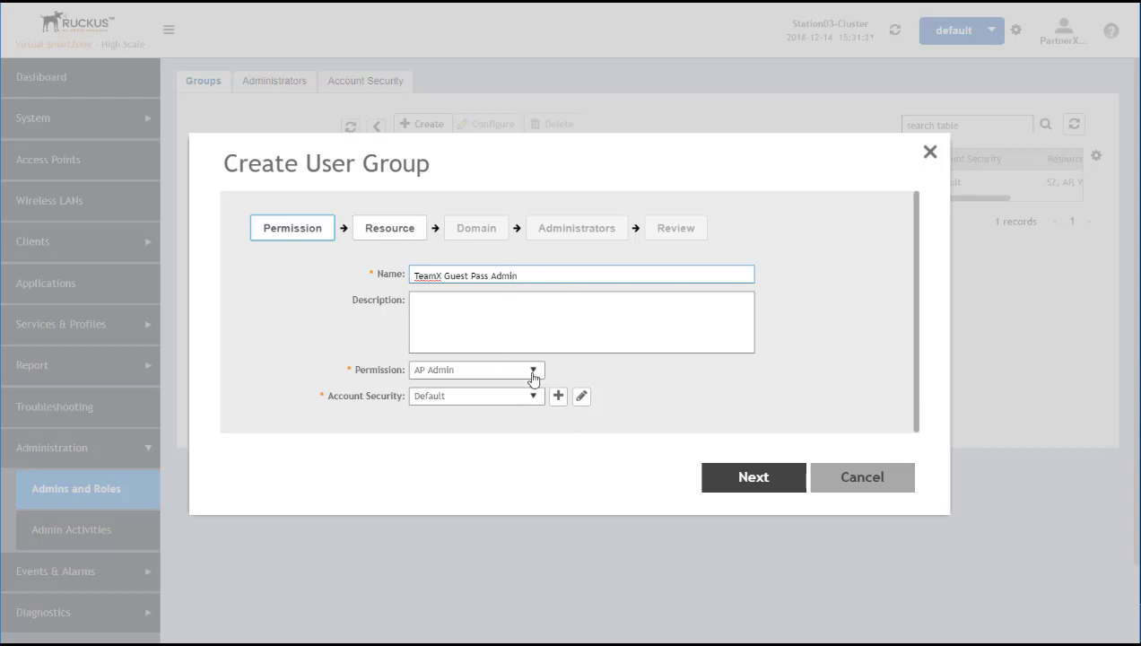
left_click(533, 373)
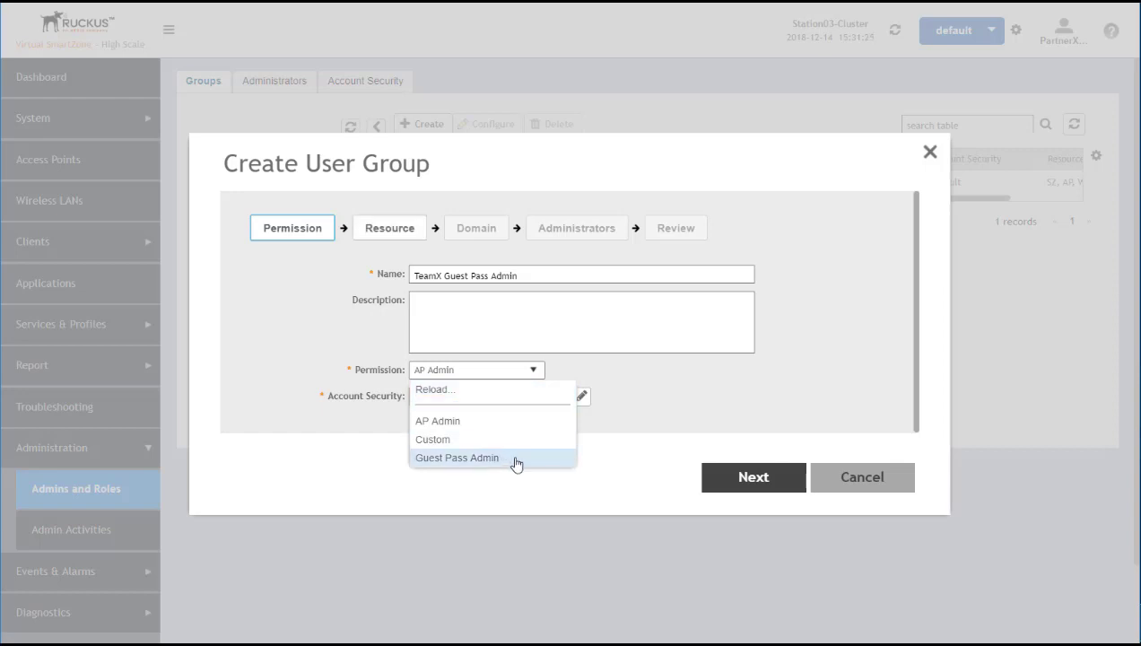
left_click(517, 460)
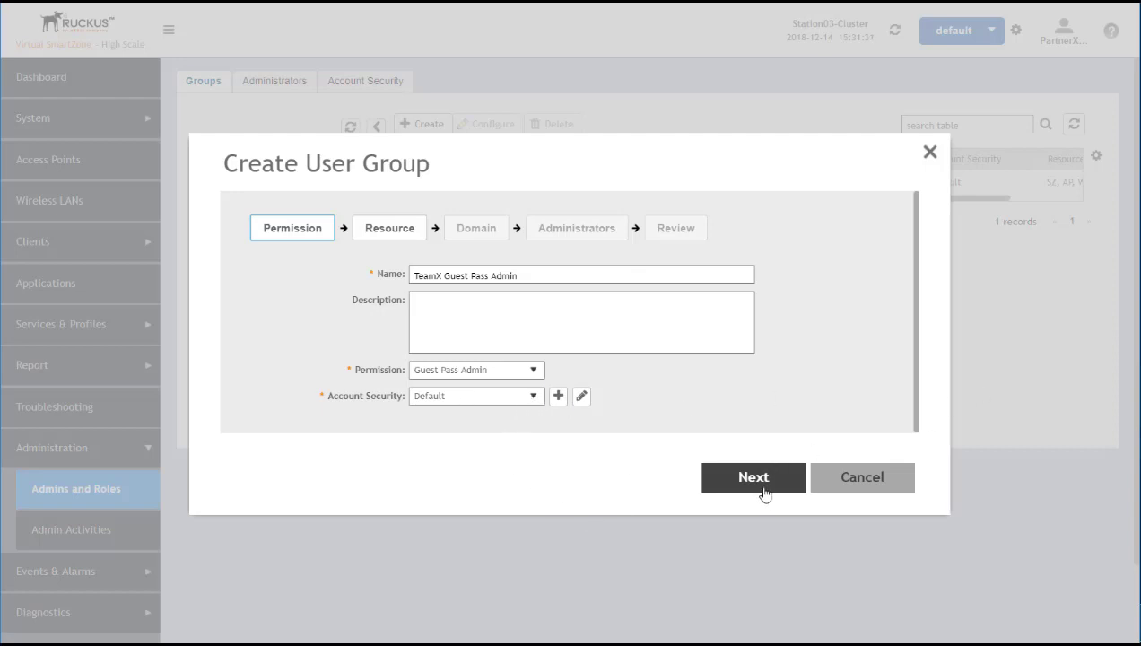
left_click(758, 479)
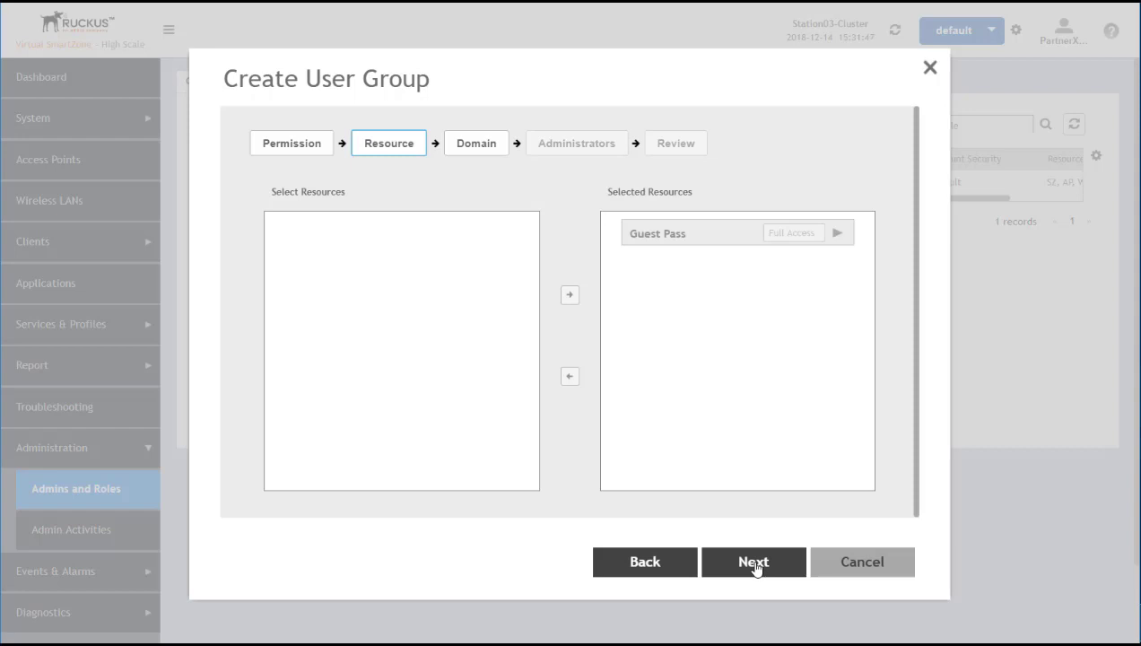
Add TeamXDomain and TeamXPartner to the group's selected domains
left_click(756, 566)
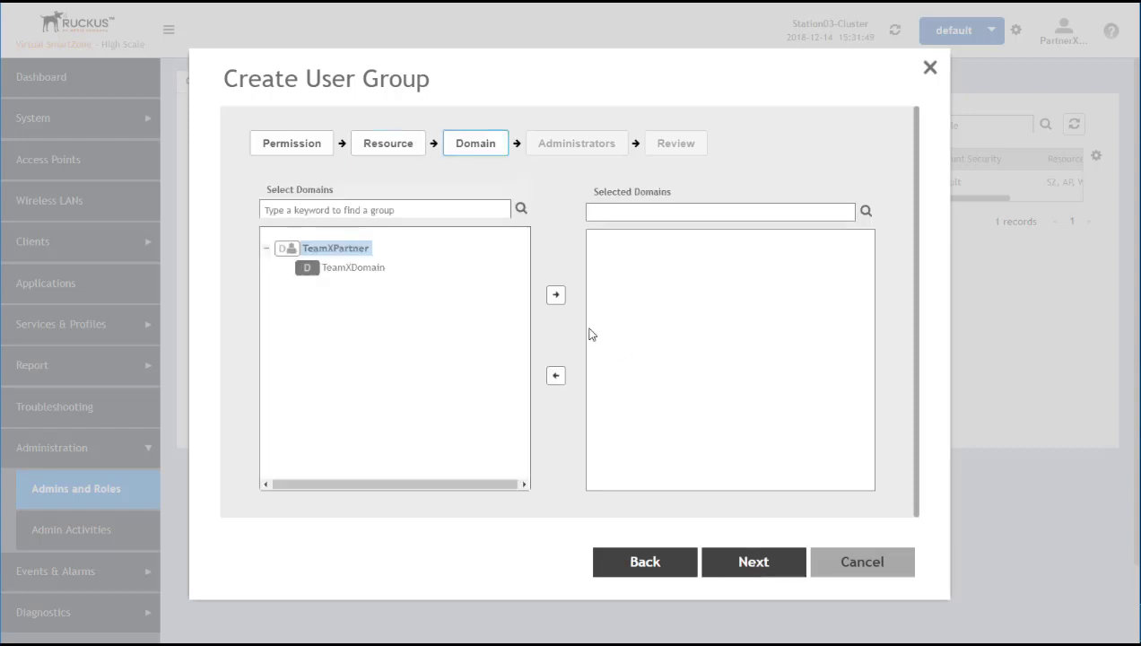
left_click(353, 268)
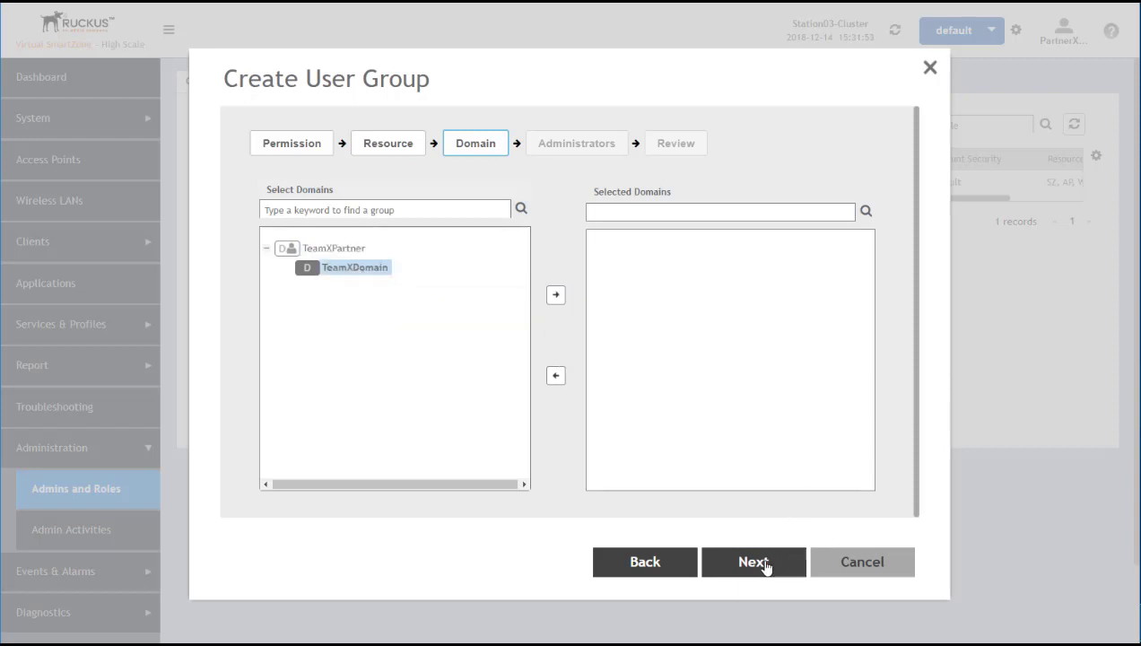
left_click(754, 563)
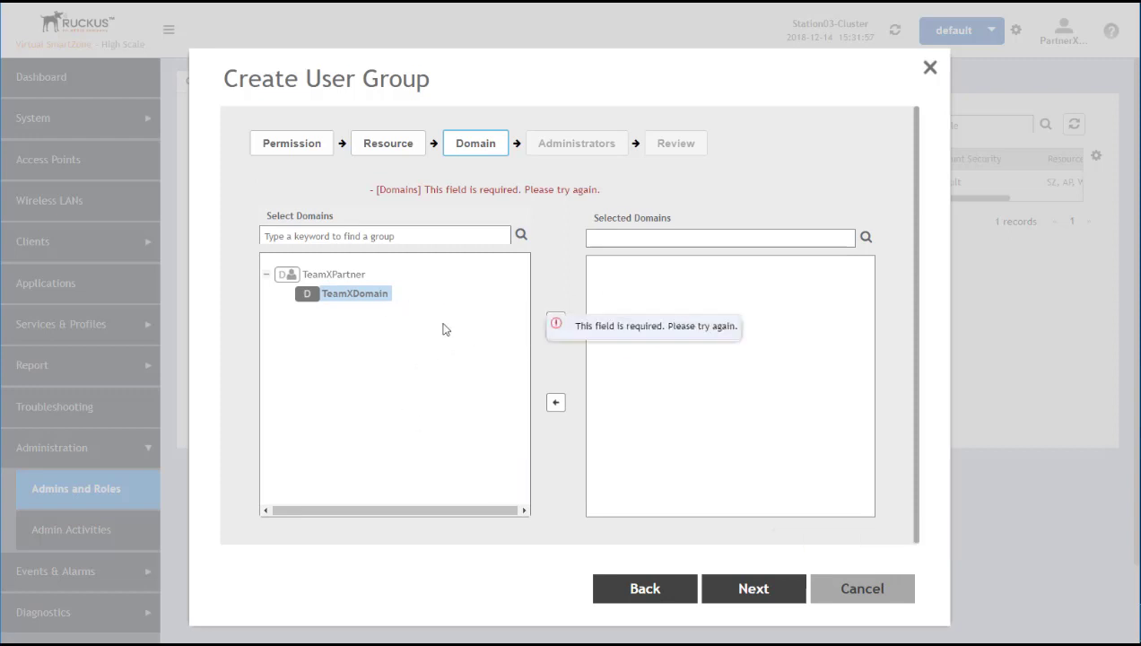
left_click(556, 321)
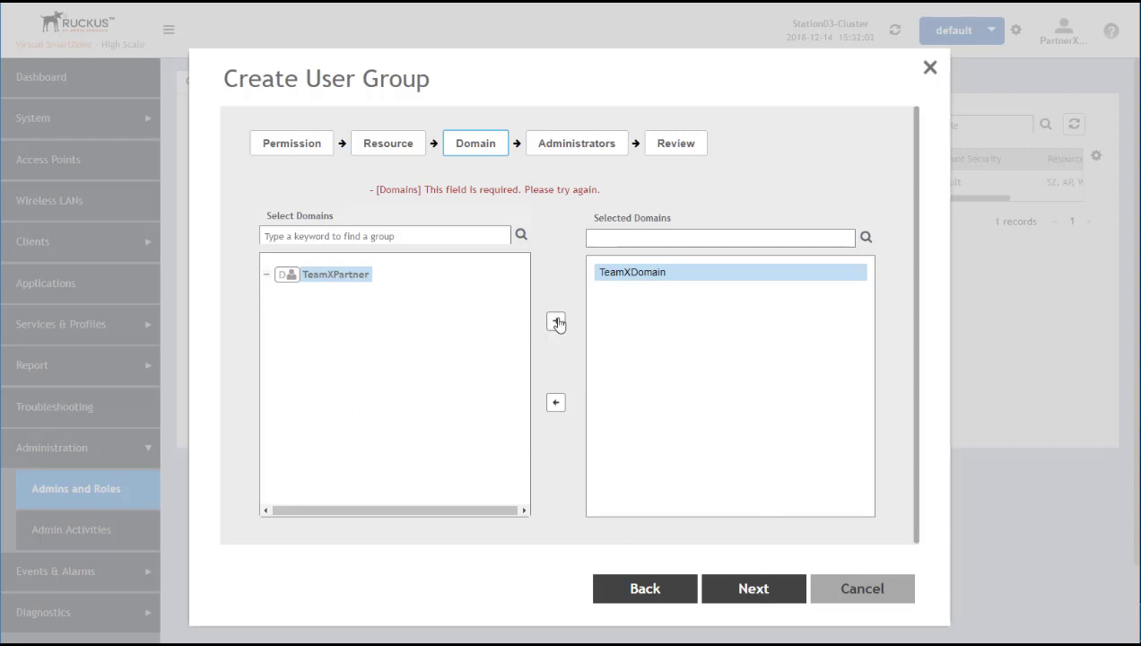
left_click(266, 275)
left_click(556, 323)
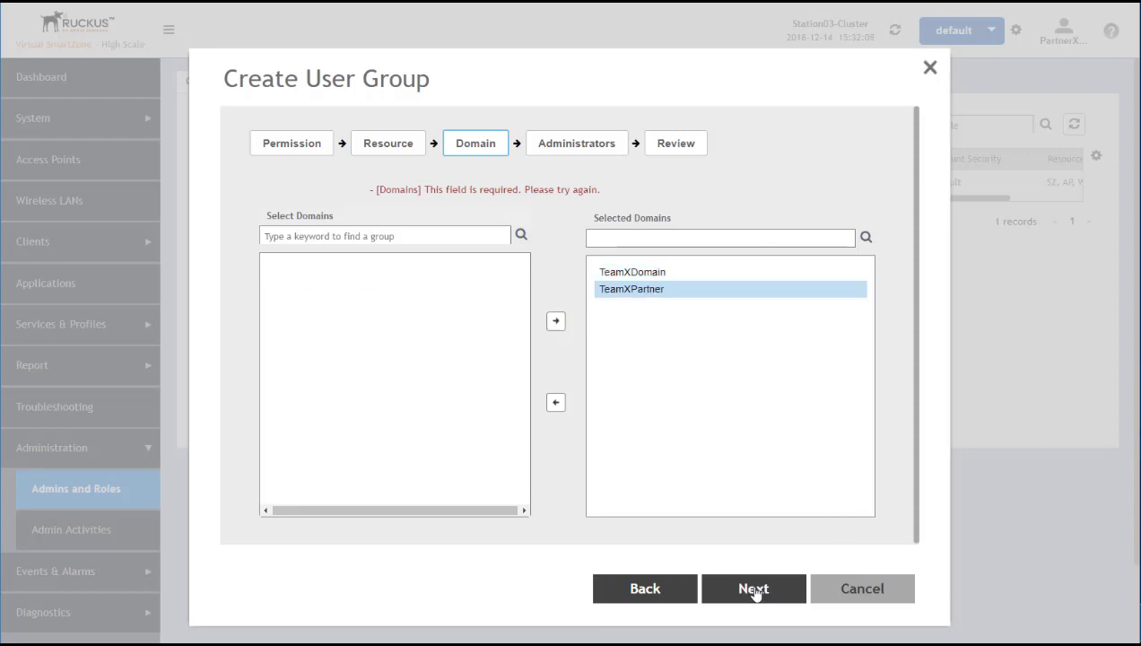
Add administrator TeamXGPA to the group's selected users
left_click(754, 591)
left_click(310, 285)
left_click(569, 301)
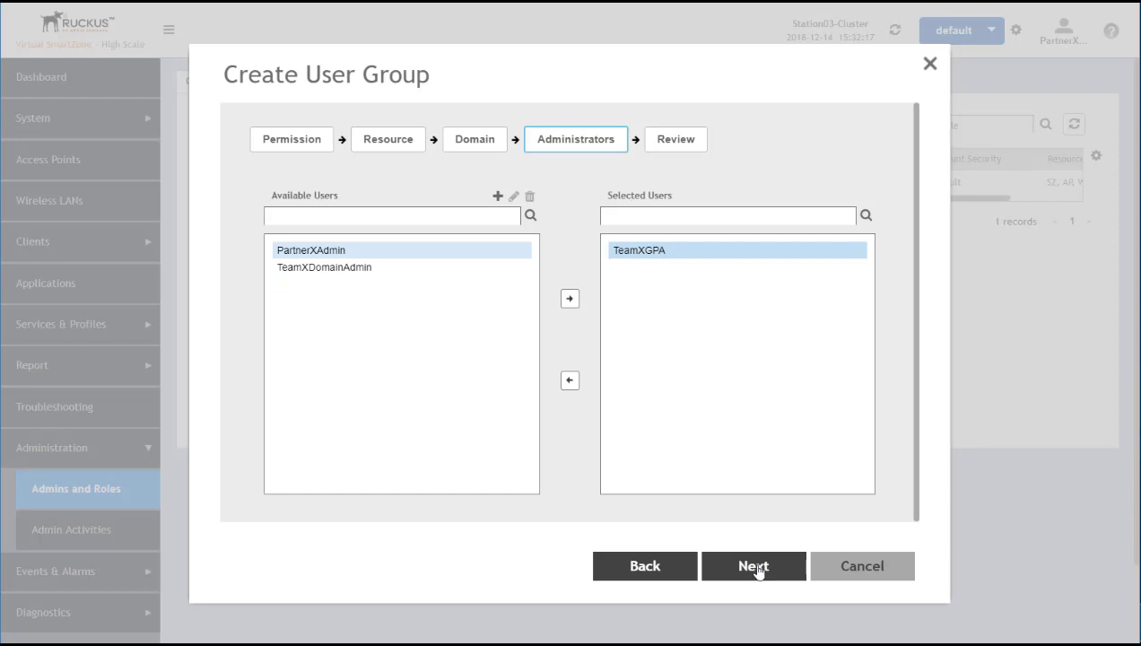
Review and create the TeamX Guest Pass Admin group with GUEST_PASS_ADMIN permission under TeamXPartner
left_click(758, 568)
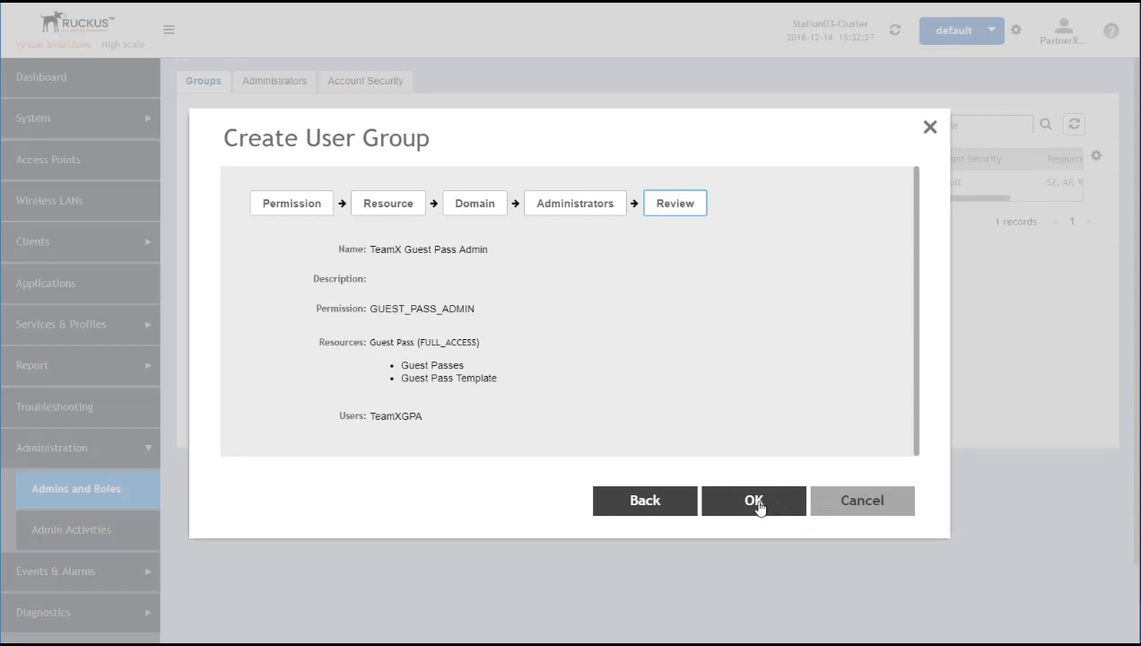
left_click(754, 503)
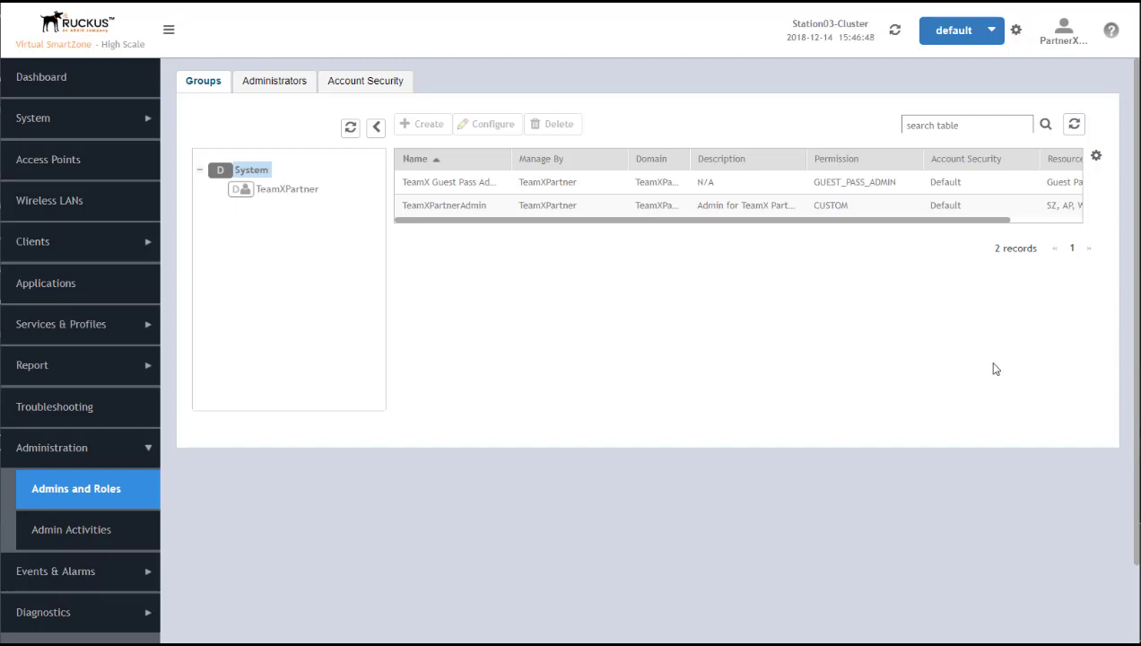
Log off the current SmartZone admin account
left_click(1052, 34)
left_click(1039, 95)
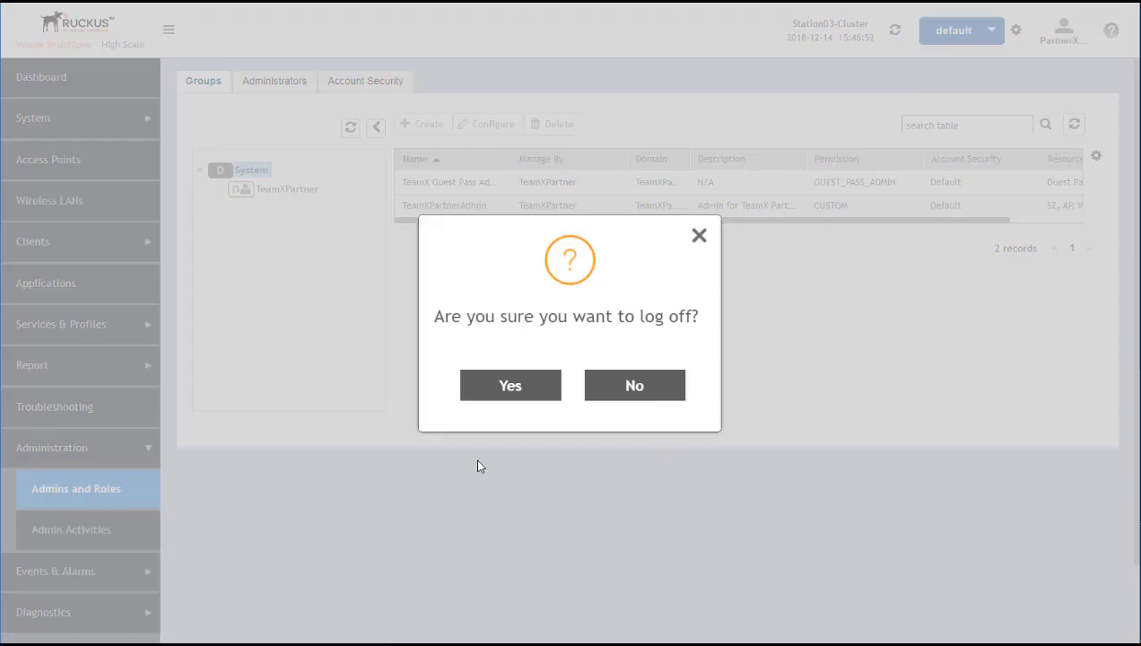
left_click(511, 384)
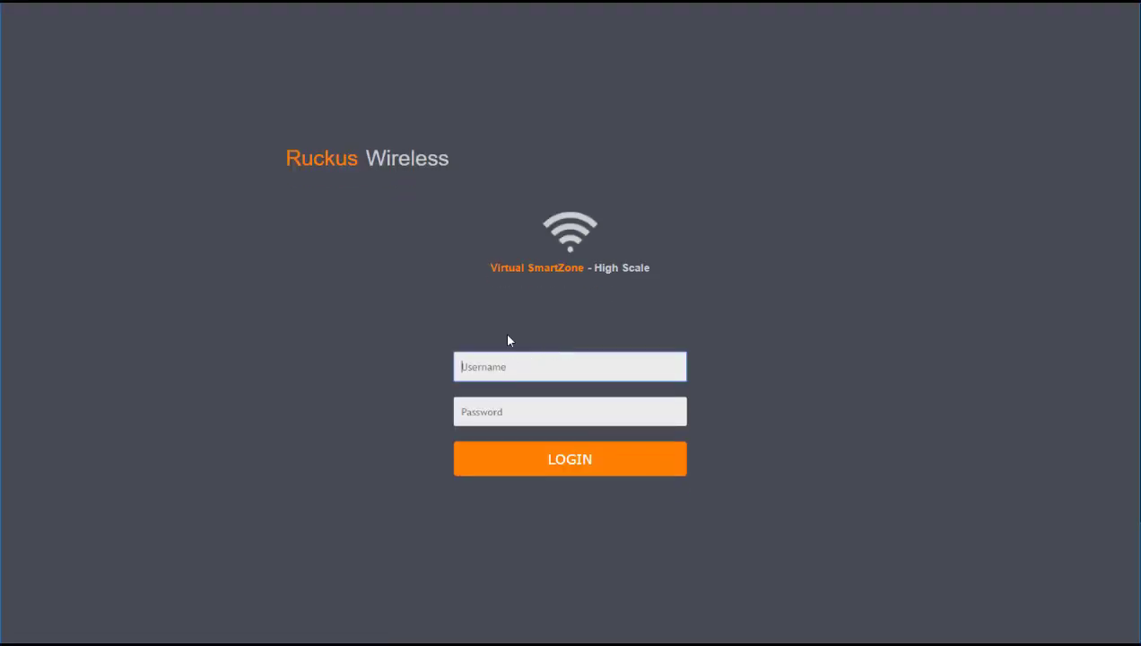
Log back in as the TeamXPartner guest-pass administrator with its username and password
type("TeamXGPA")
key("Tab")
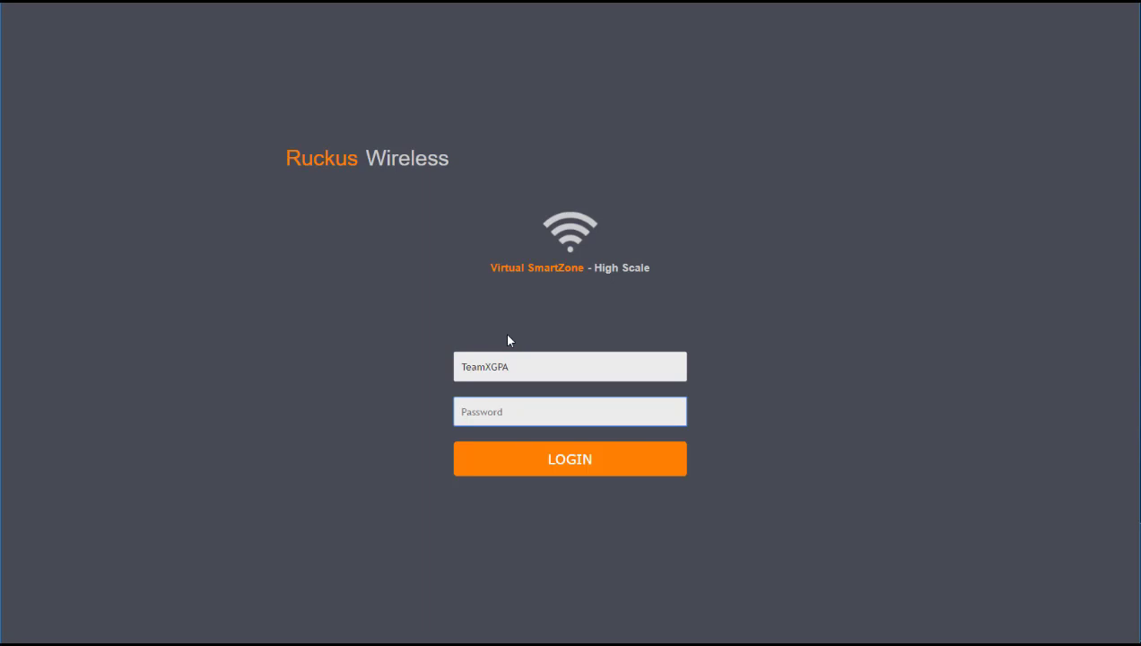
left_click(522, 361)
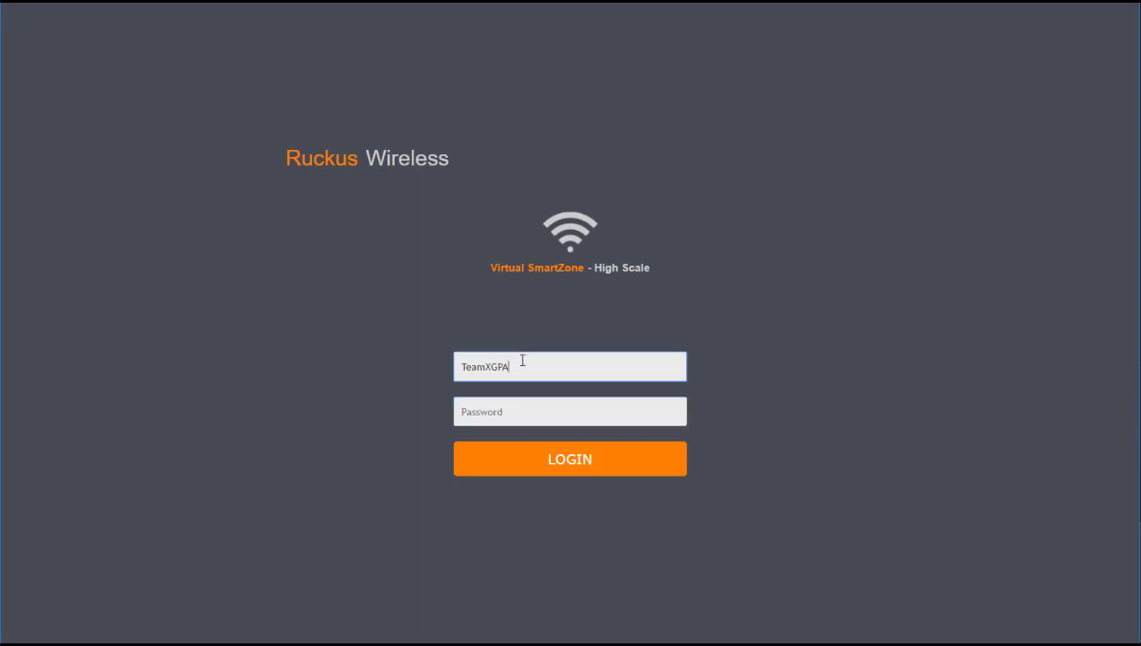
type("@TeamXPartner")
key("Tab")
type("••")
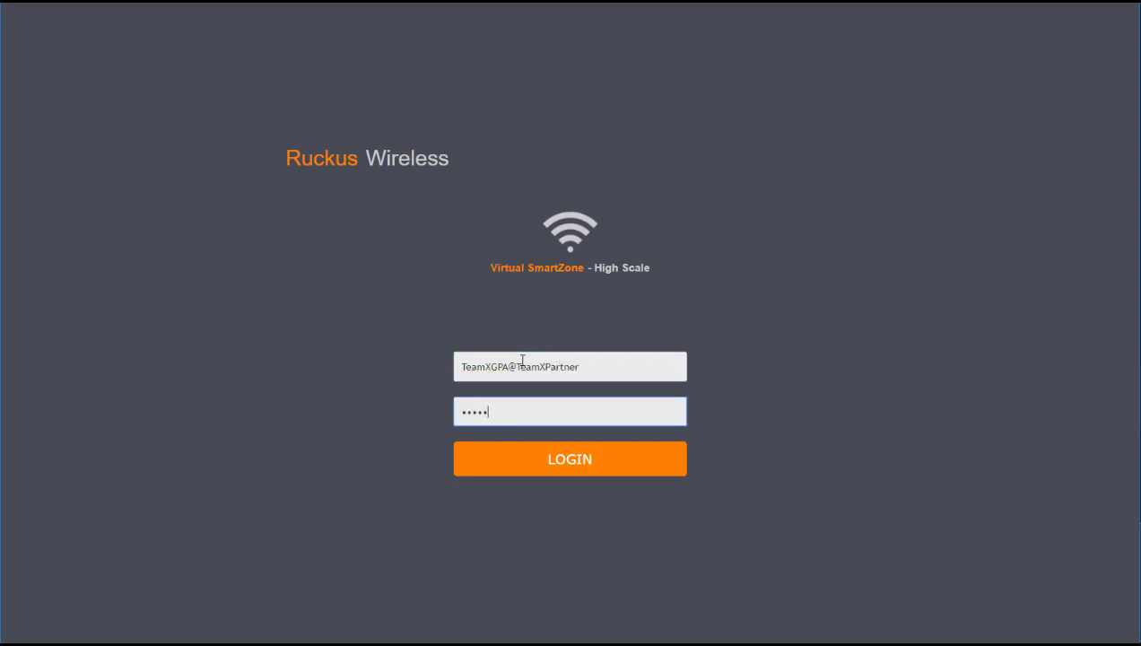
key("Return")
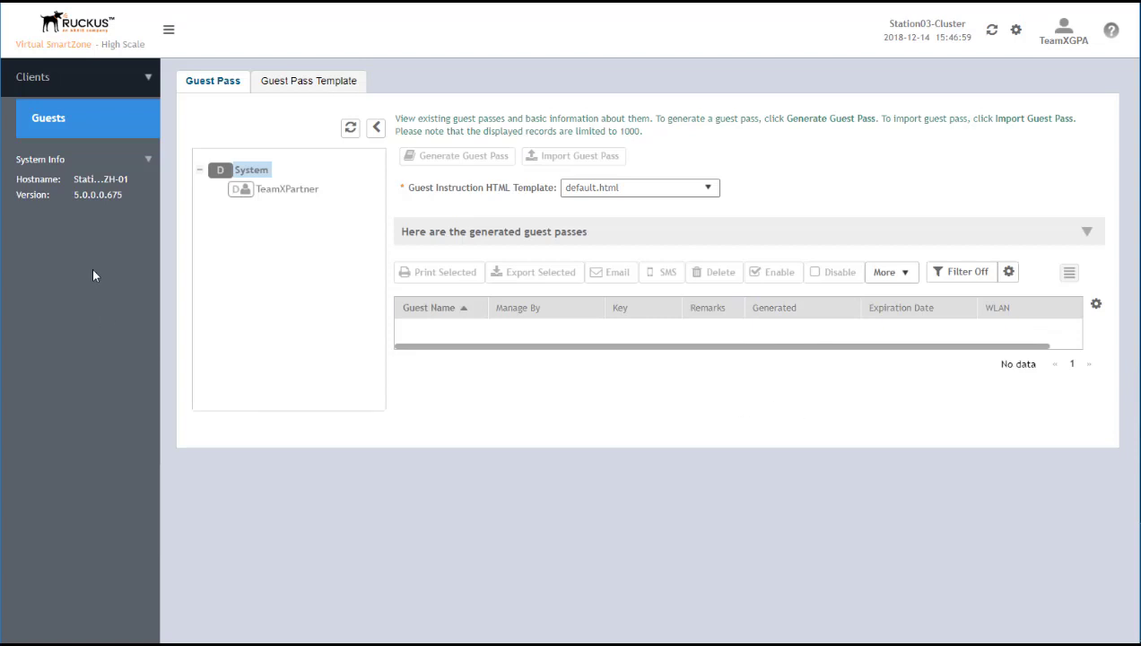
Check the Guest Pass Template tab, then return to the Guest Pass list
left_click(126, 86)
left_click(125, 86)
left_click(310, 80)
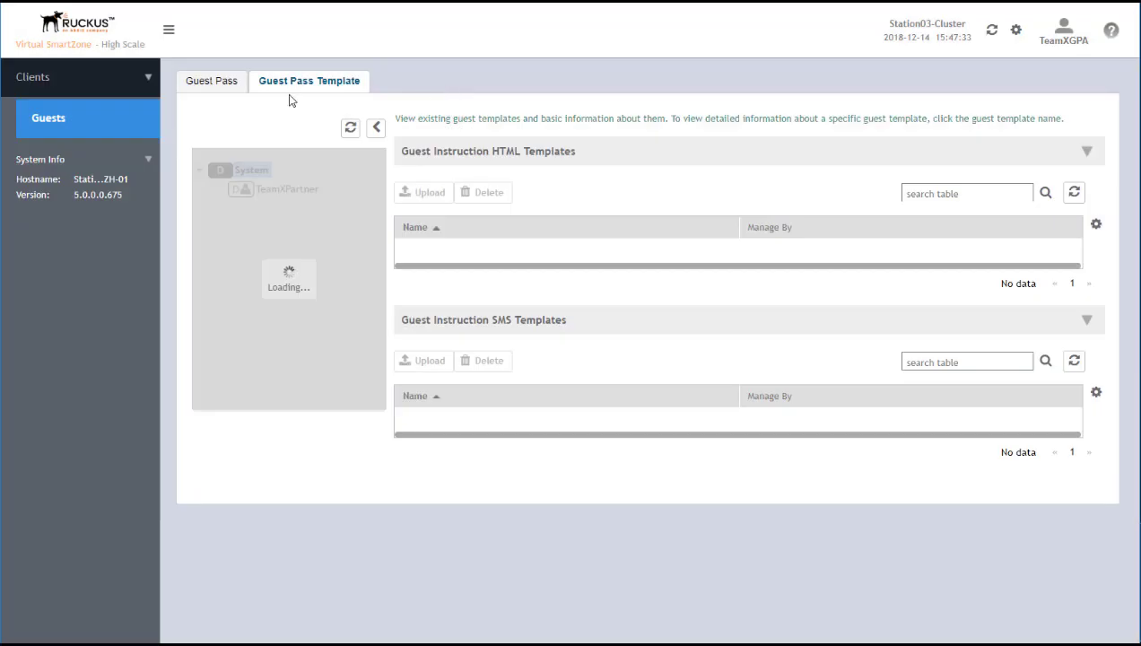
left_click(216, 83)
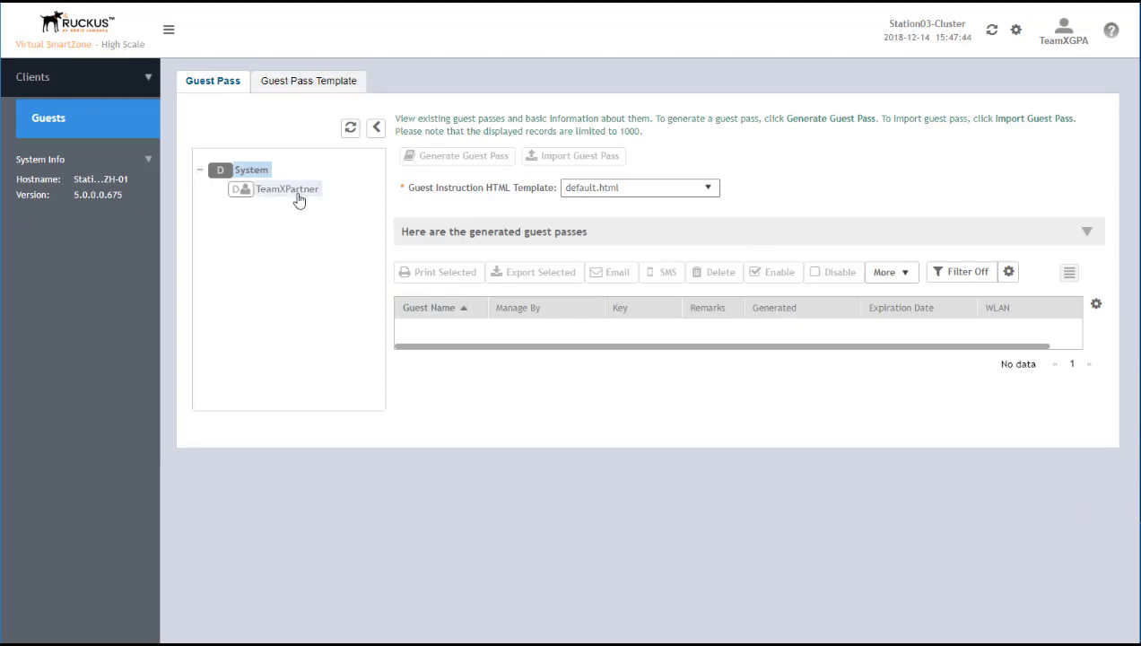
Select the TeamXPartner domain and keep default.html as the guest instruction template
left_click(295, 193)
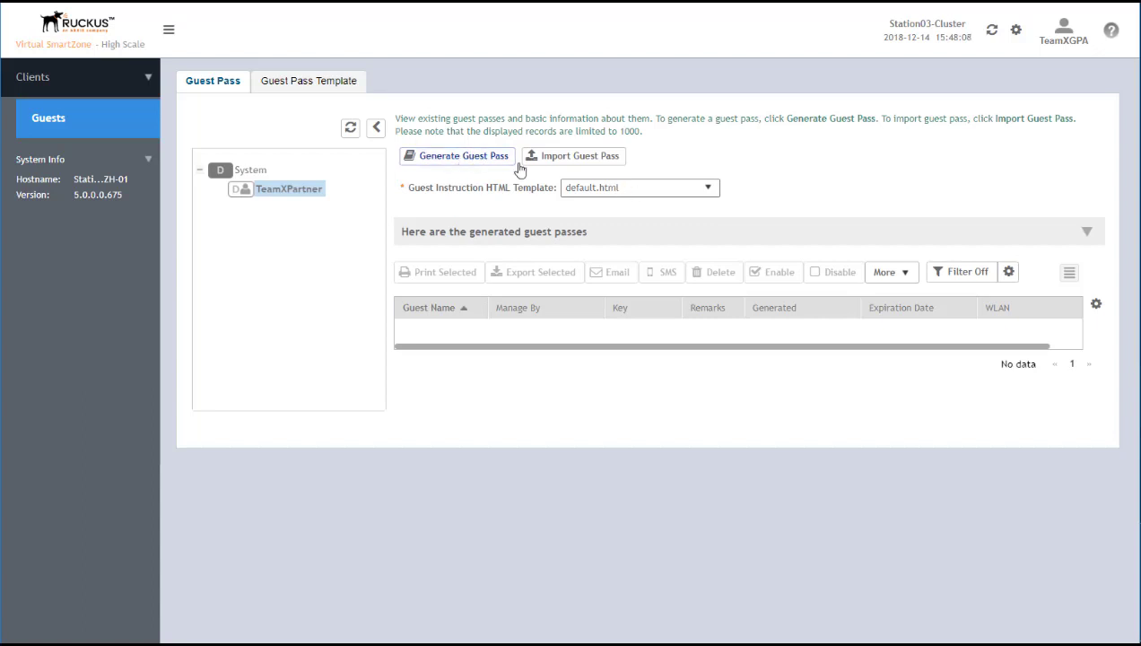
left_click(706, 190)
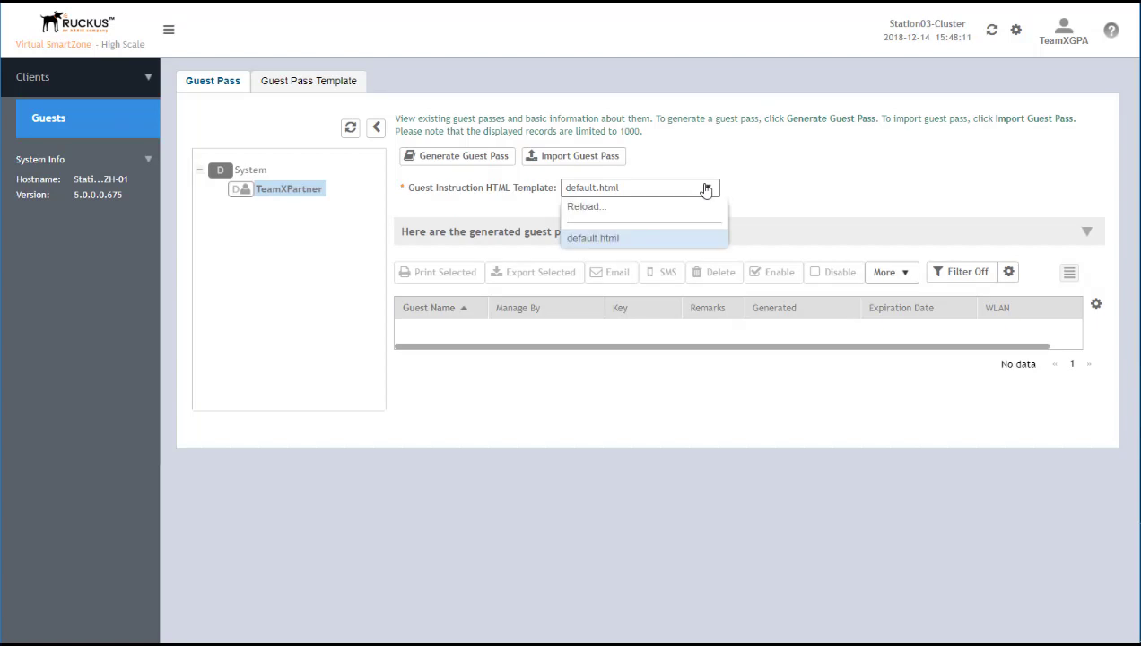
left_click(642, 240)
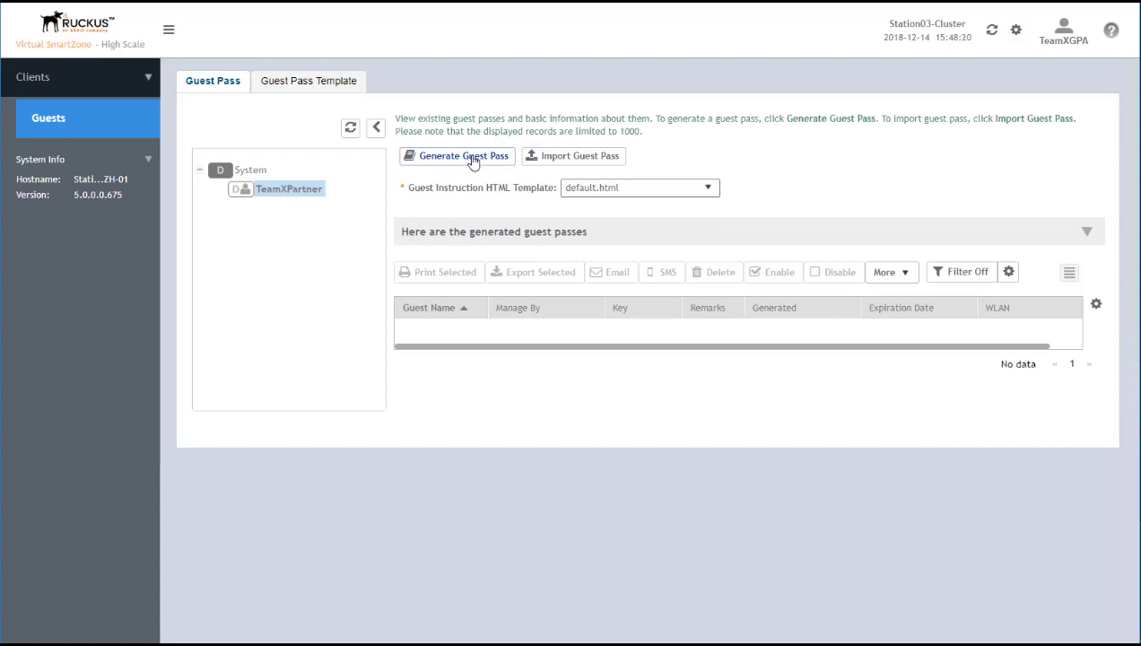
Start a new guest pass for guest name 'Vendor Y' on TeamXGuestWLAN of TeamXZone
left_click(473, 158)
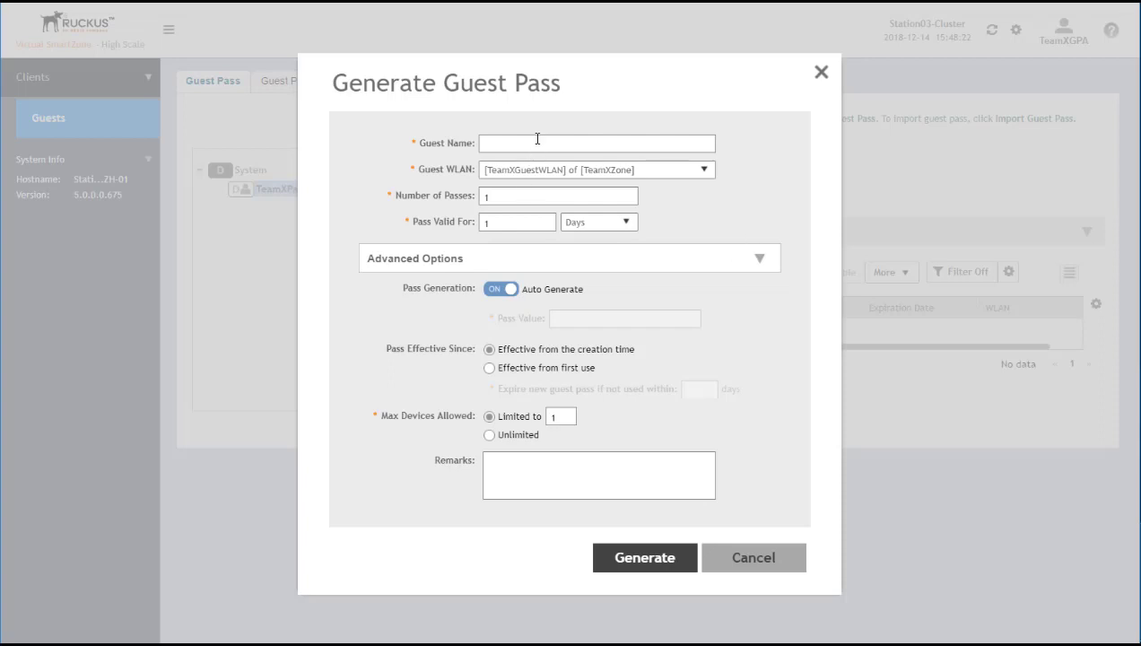
left_click(538, 140)
type("Vendor Y")
left_click(704, 170)
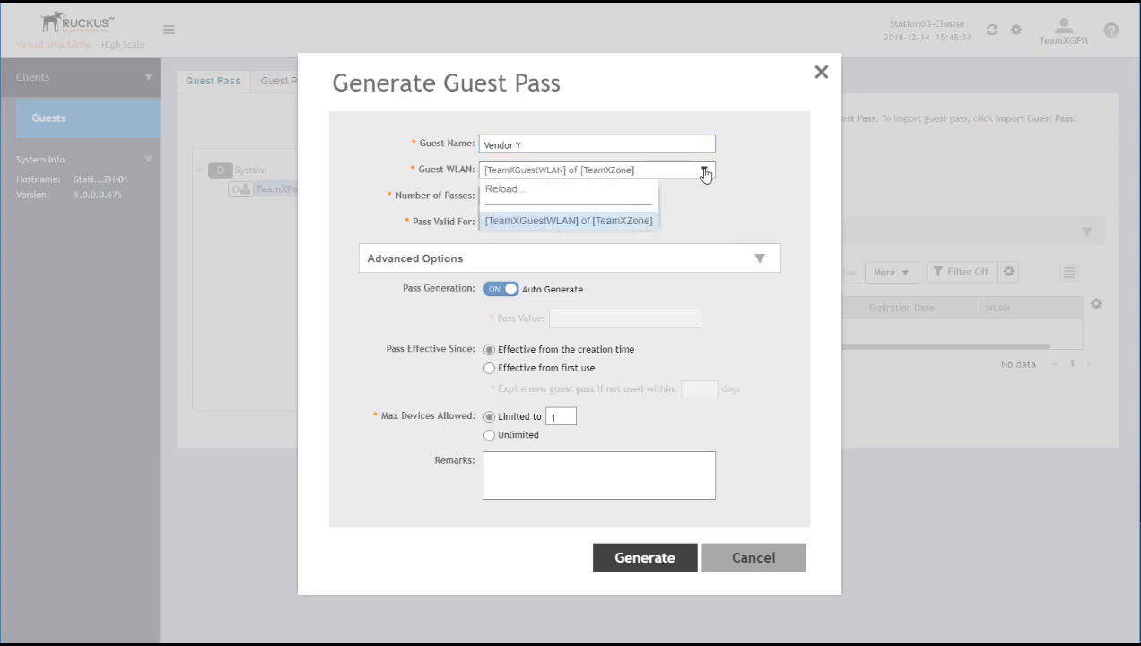
left_click(628, 225)
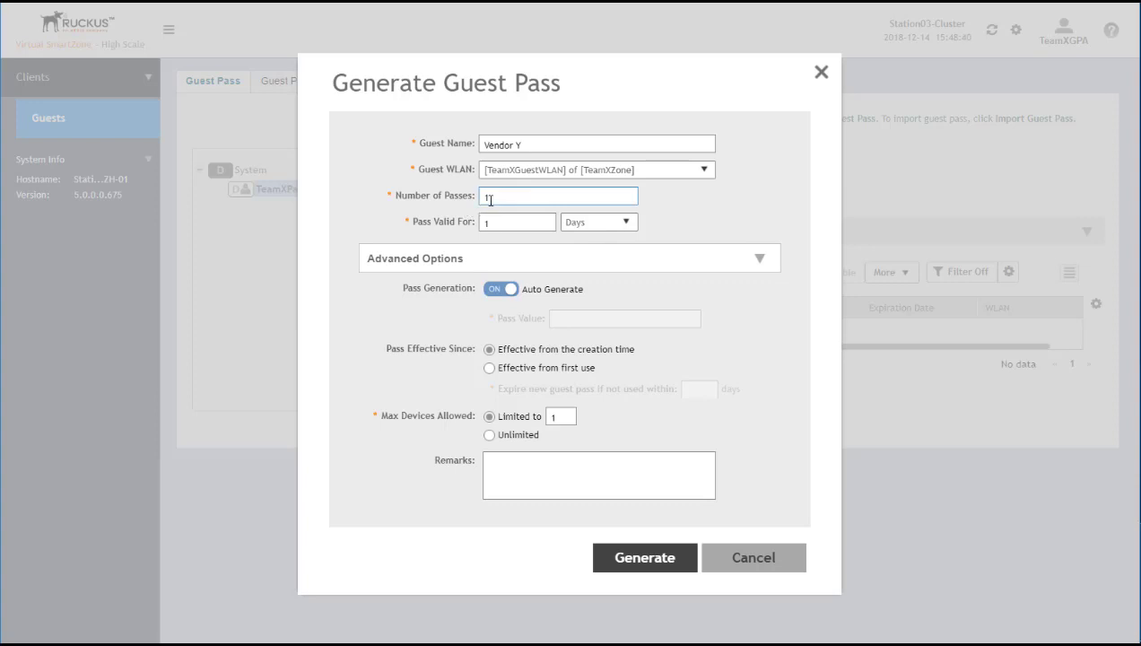
Set the pass to be valid for 4 Hours
double_click(489, 196)
double_click(486, 197)
left_click_drag(507, 223, 470, 223)
left_click(536, 197)
left_click(627, 222)
left_click(580, 242)
left_click_drag(503, 222, 448, 223)
type("4")
Enter a manual pass key, keep it effective from creation, allow one device, and generate
left_click(493, 289)
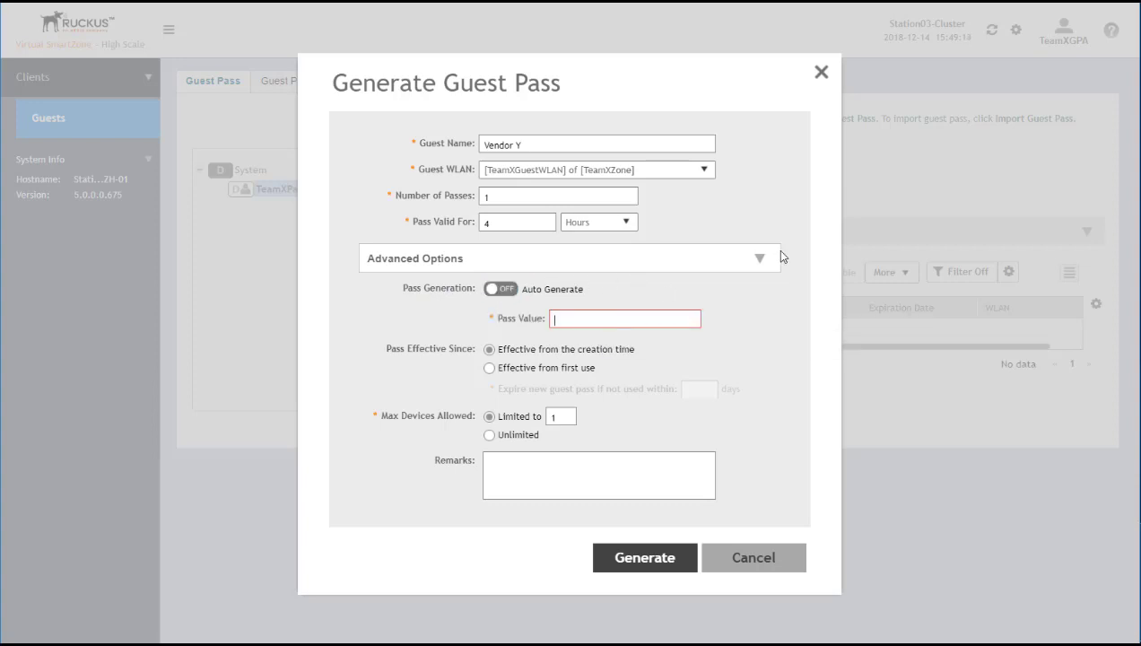
type("Ruckus1!@")
double_click(492, 225)
left_click(490, 368)
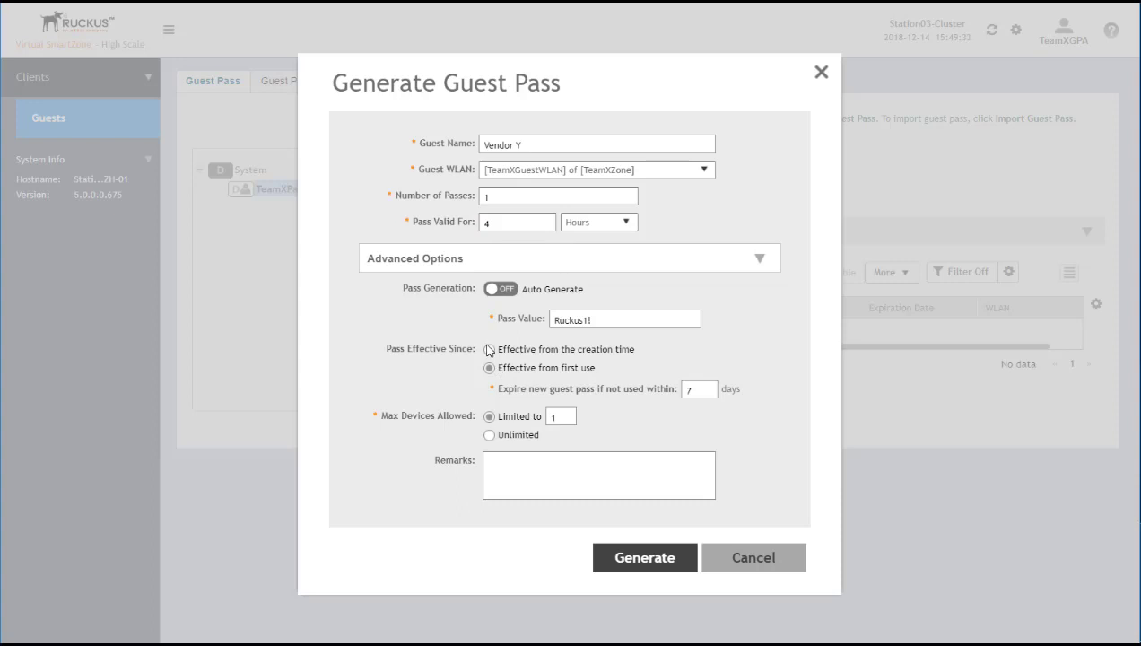
left_click(489, 350)
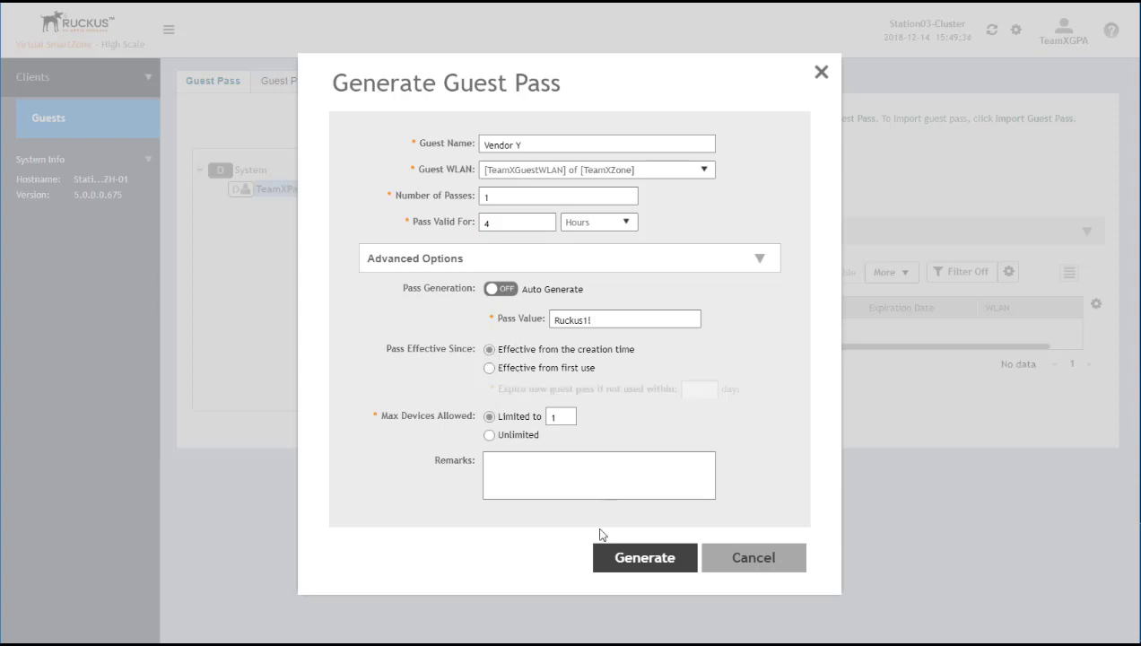
double_click(552, 417)
type("2")
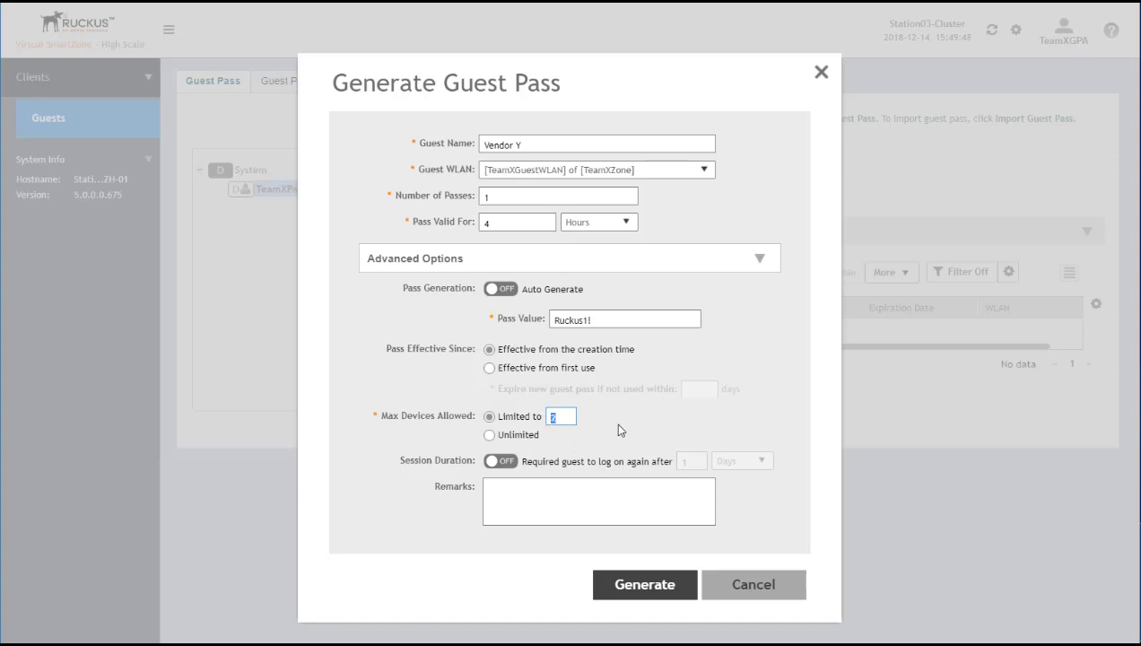
key("ctrl+a")
type("1")
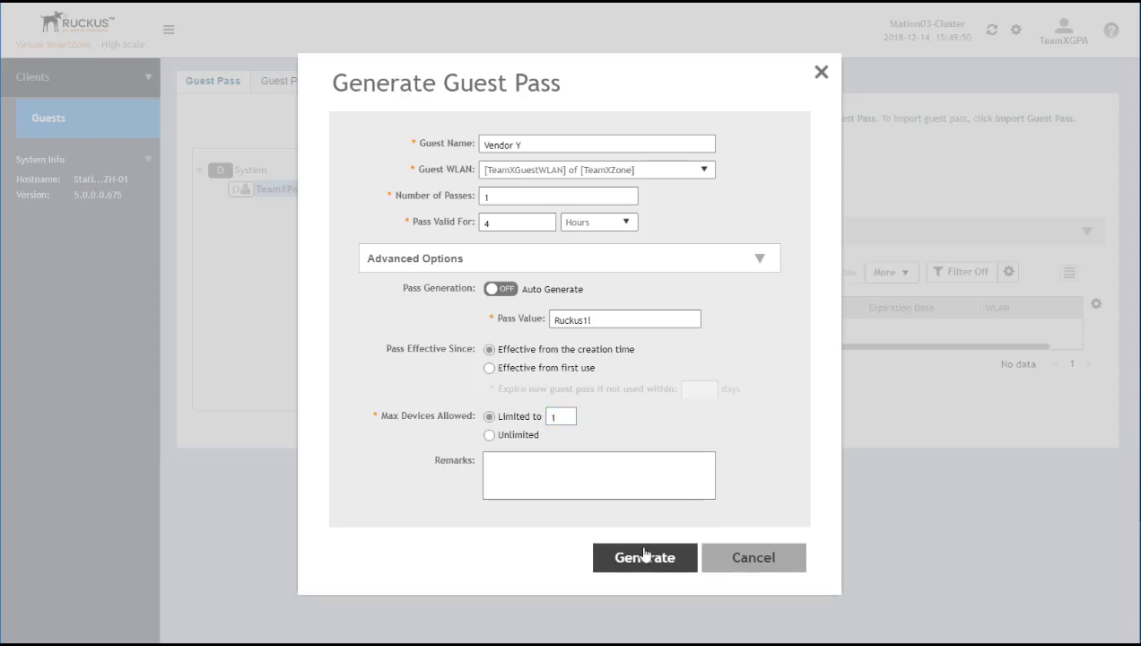
left_click(648, 560)
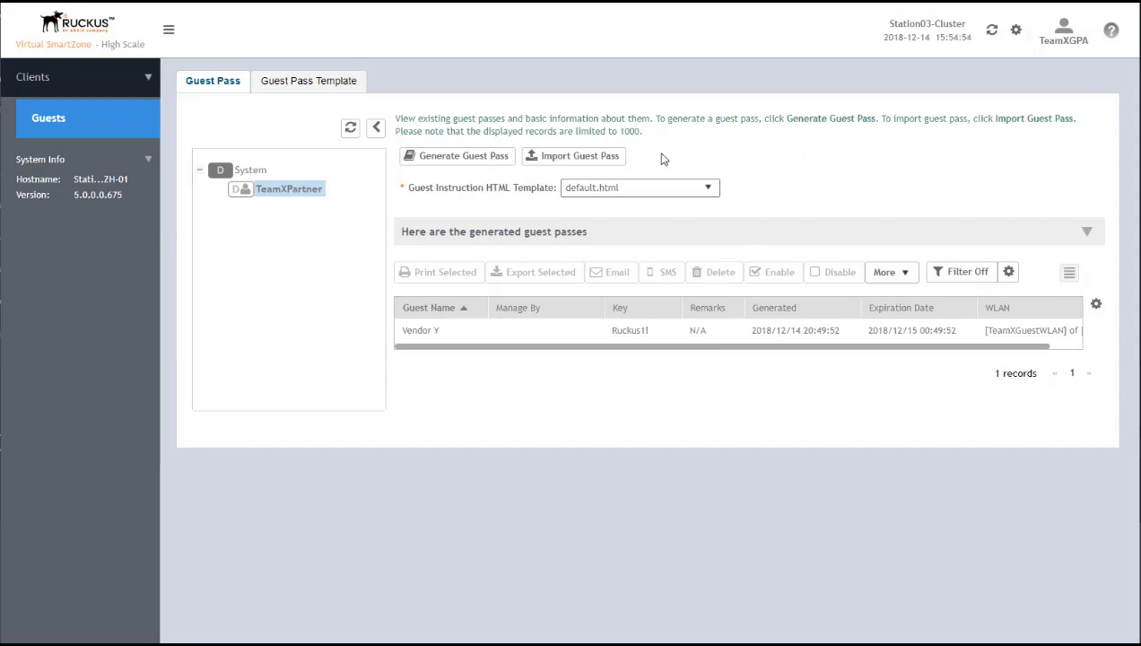
Start a guest pass import, pick GuestPassFile.csv from the Desktop, and bring its Excel copy forward
left_click(575, 157)
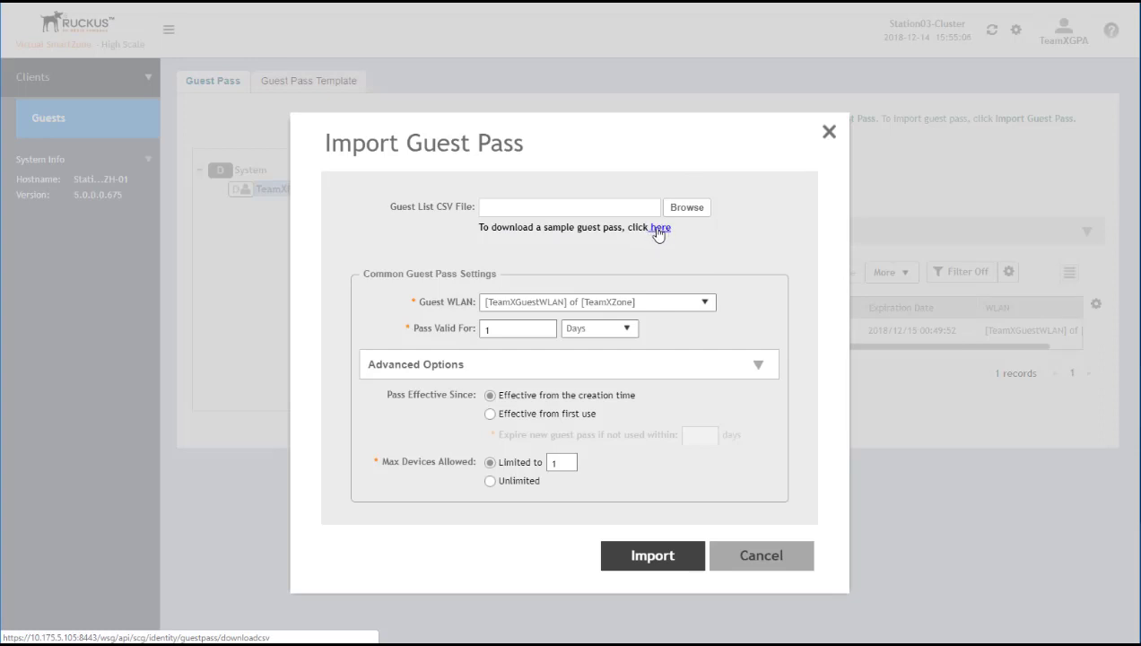
left_click(686, 213)
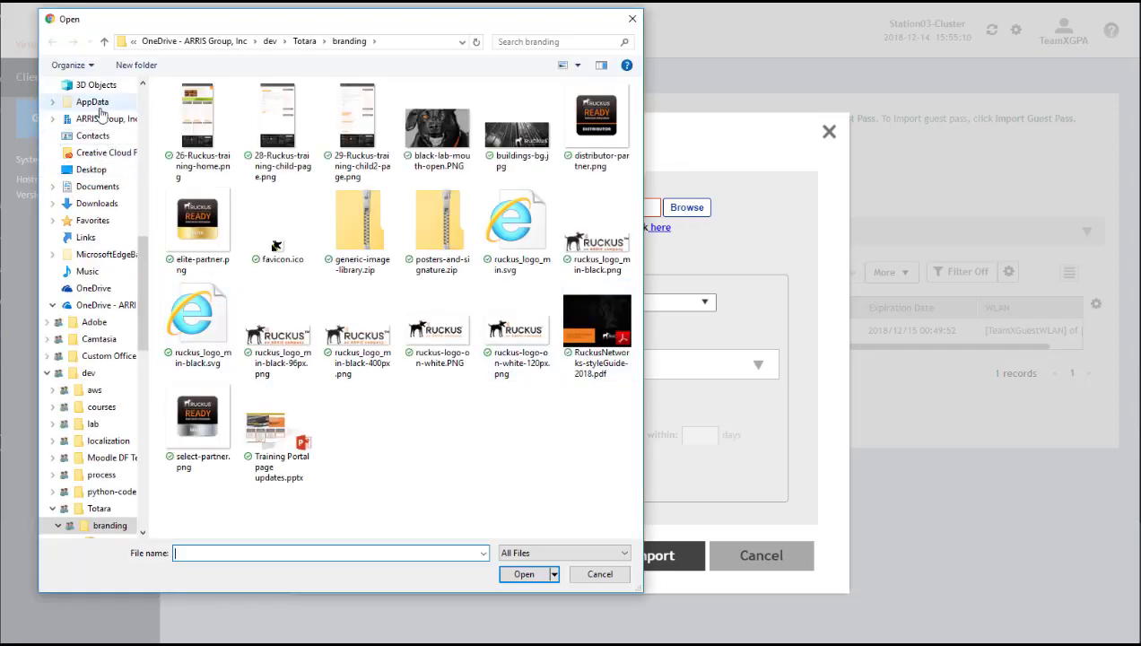
scroll(97, 133, "up", 4)
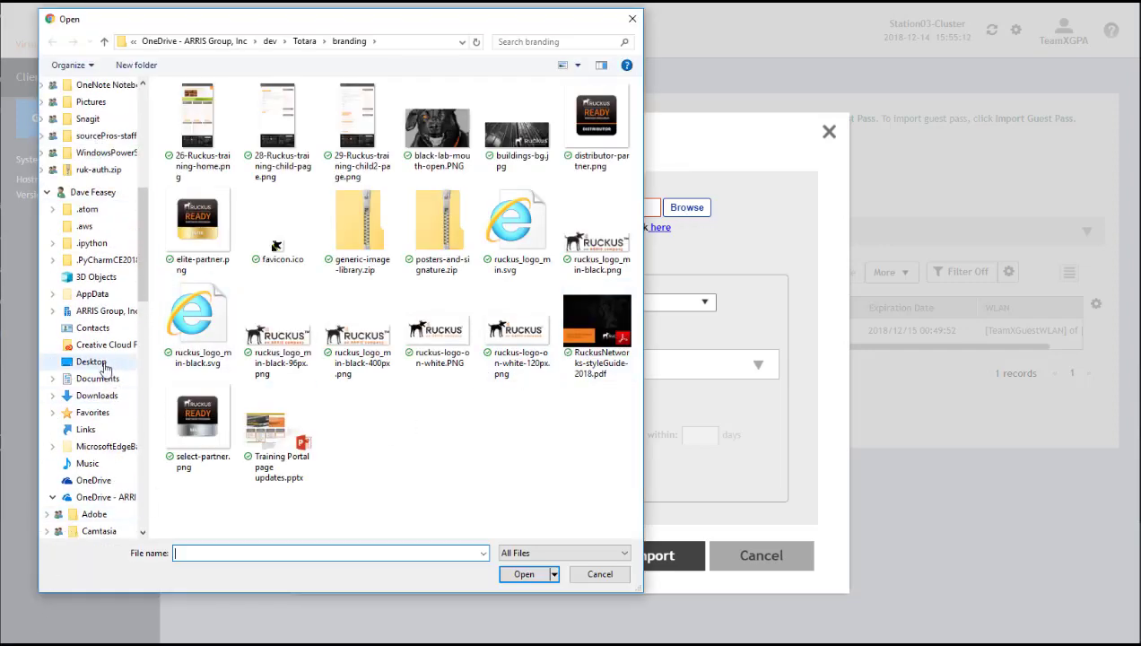
left_click(97, 361)
left_click(210, 137)
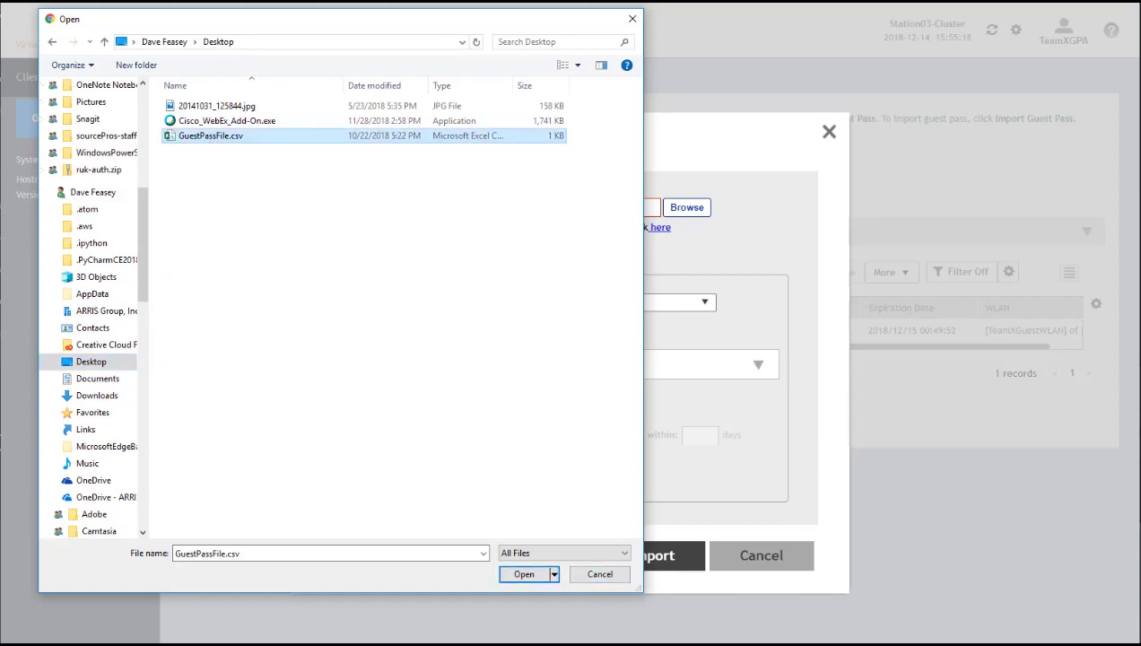
left_click(1102, 612)
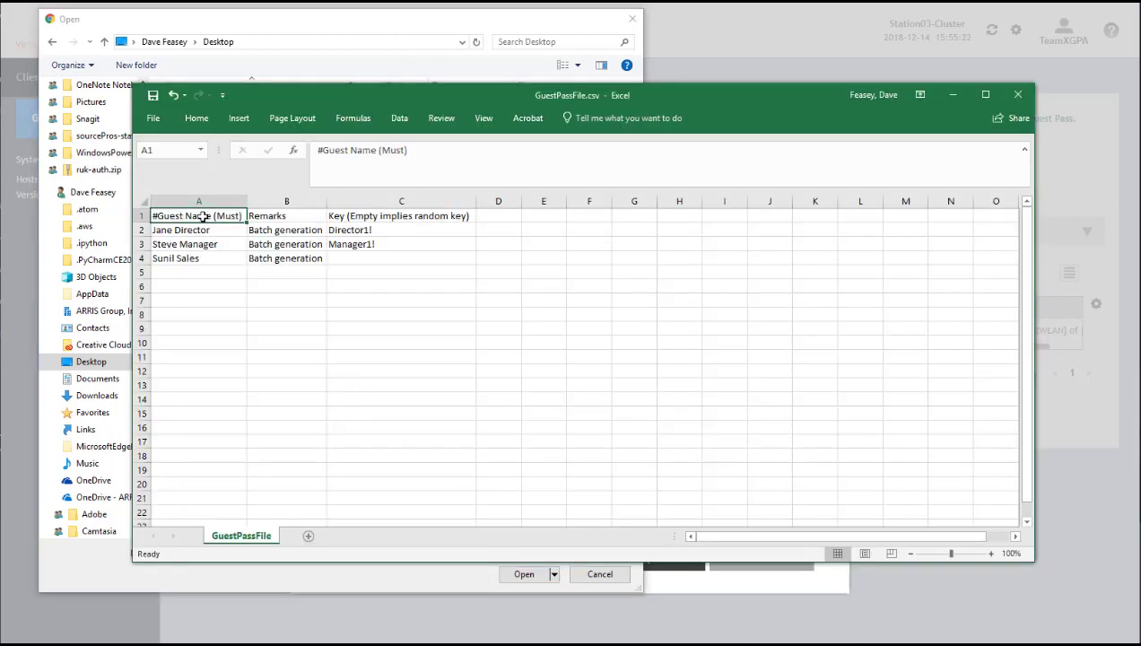
Review the Guest Name, Remarks and Key column headers, noting empty keys mean random
left_click(272, 217)
left_click(387, 221)
left_click(207, 215)
left_click(274, 216)
left_click(372, 216)
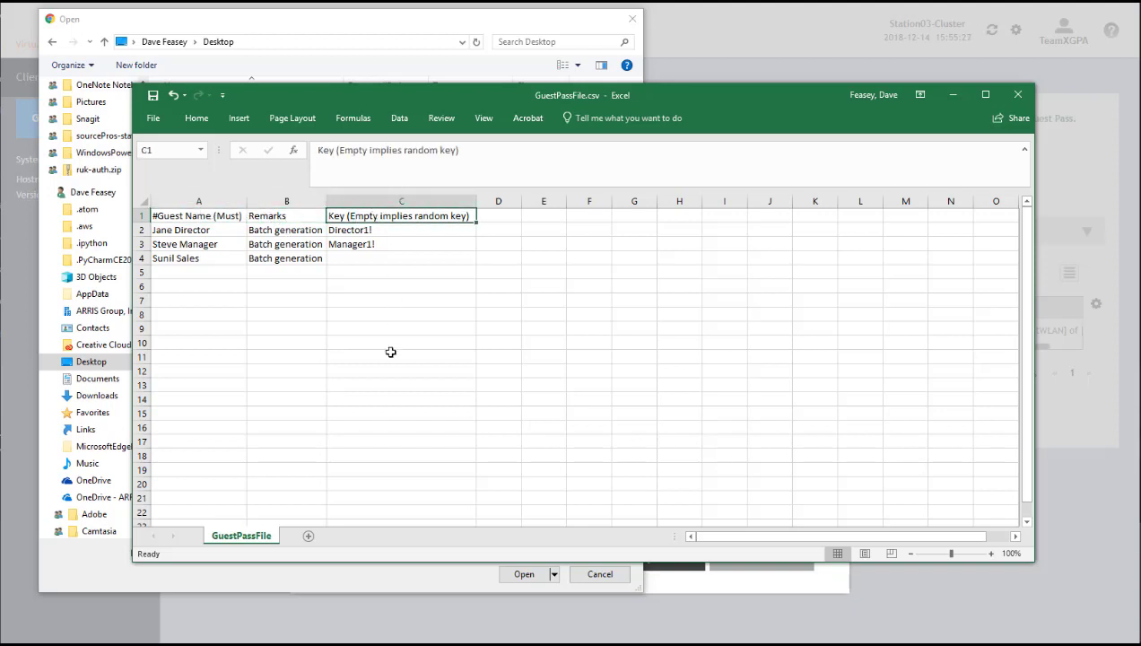
Check each guest's key, then close GuestPassFile.csv without saving
left_click(353, 230)
left_click(352, 244)
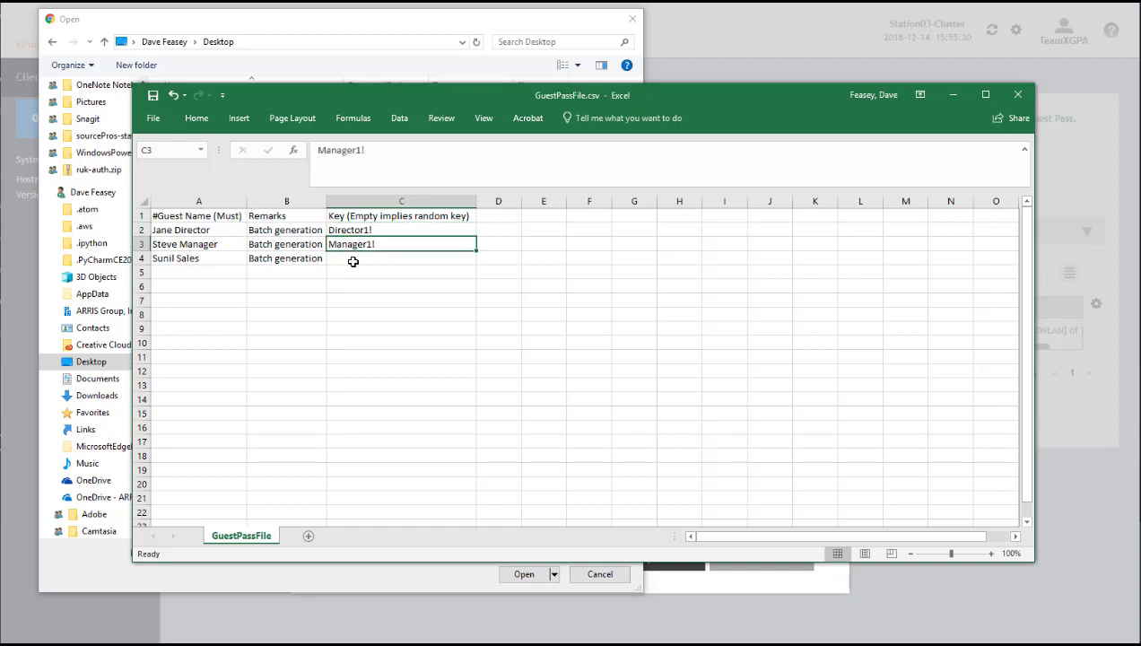
left_click(351, 260)
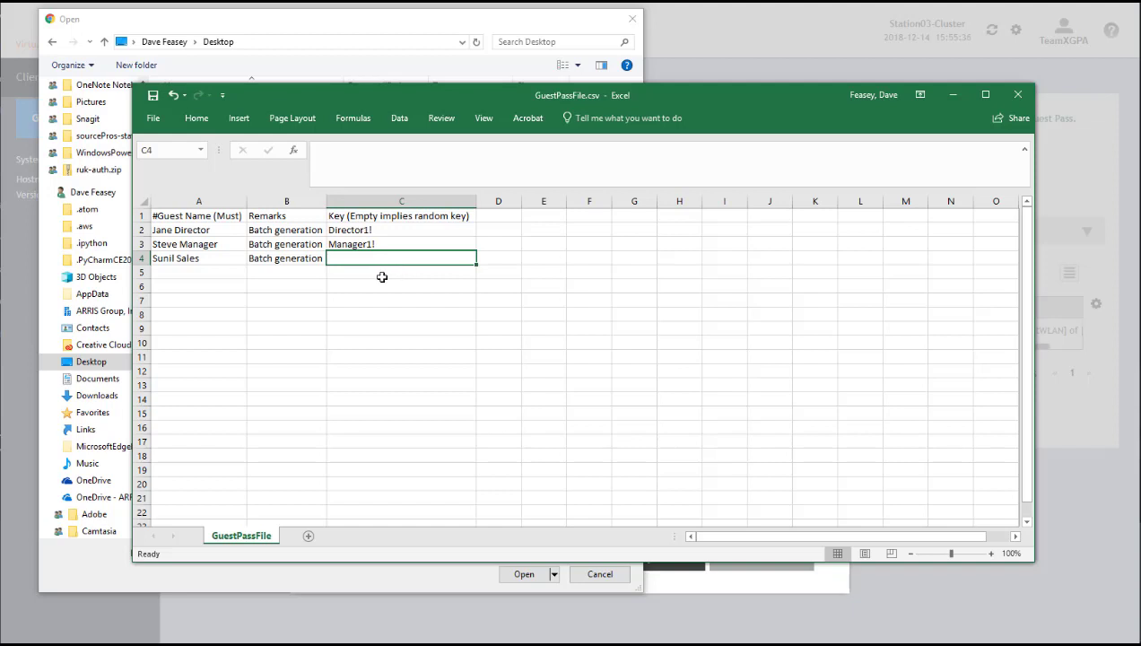
left_click(186, 259)
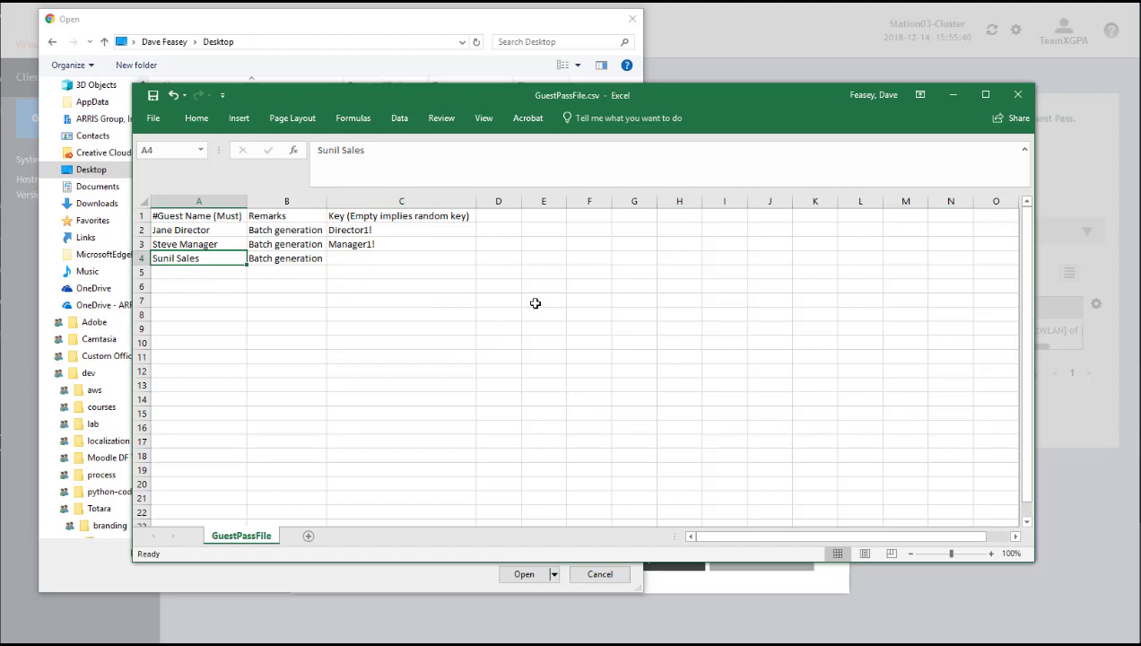
left_click(1018, 96)
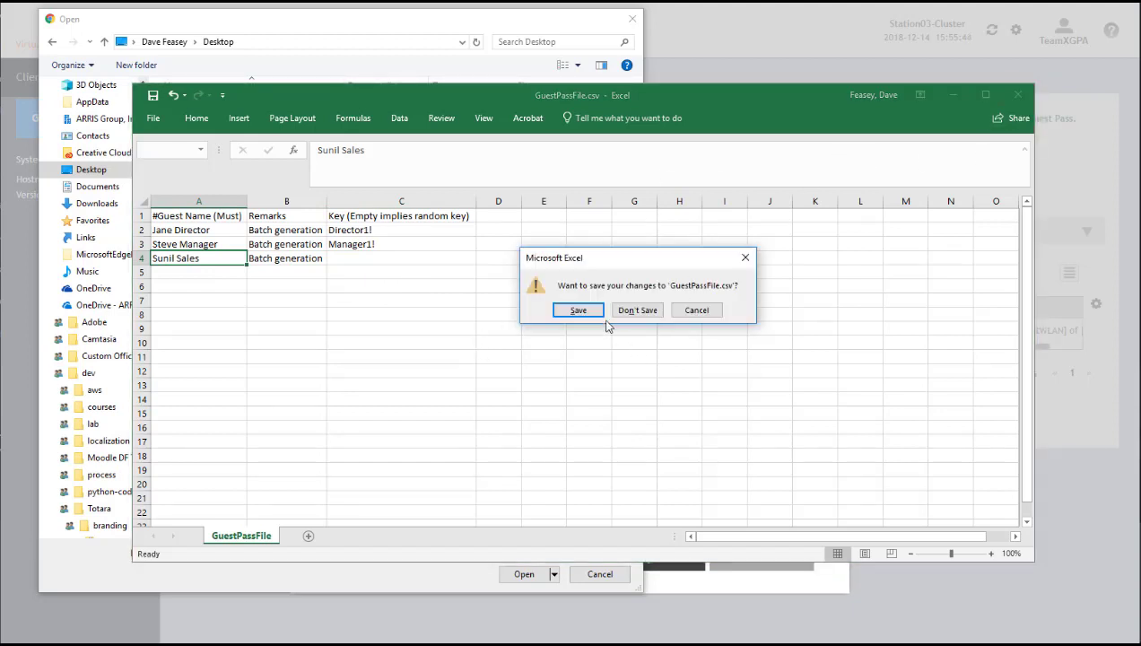
left_click(637, 310)
Load GuestPassFile.csv into the import and choose TeamXGuestWLAN as the guest WLAN
left_click(209, 136)
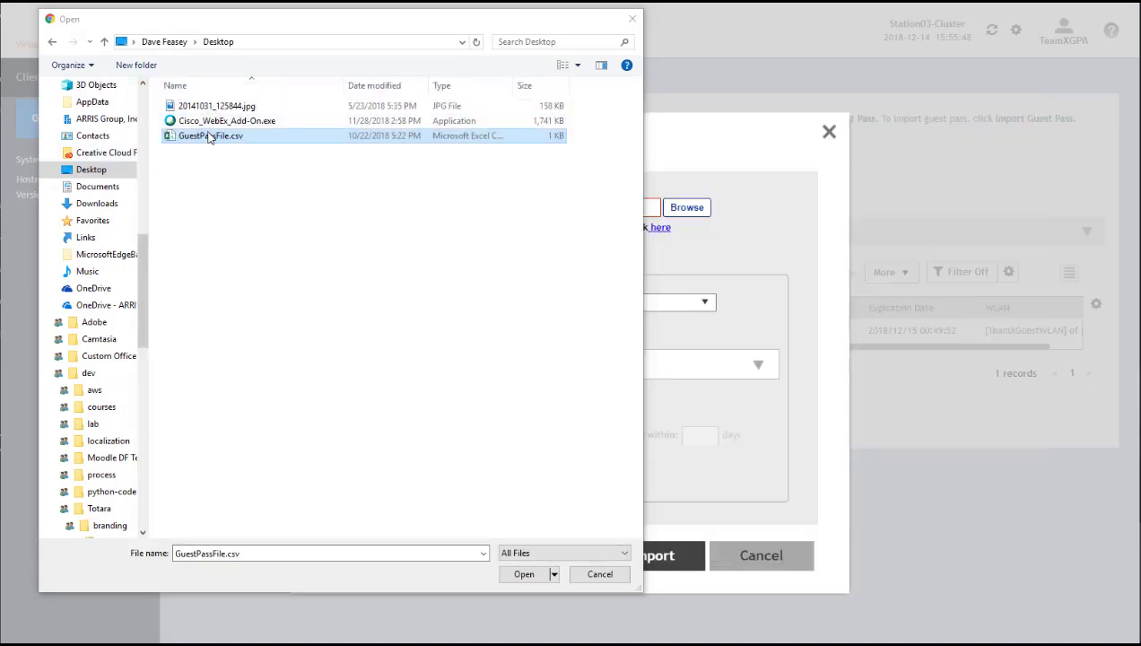
left_click(528, 574)
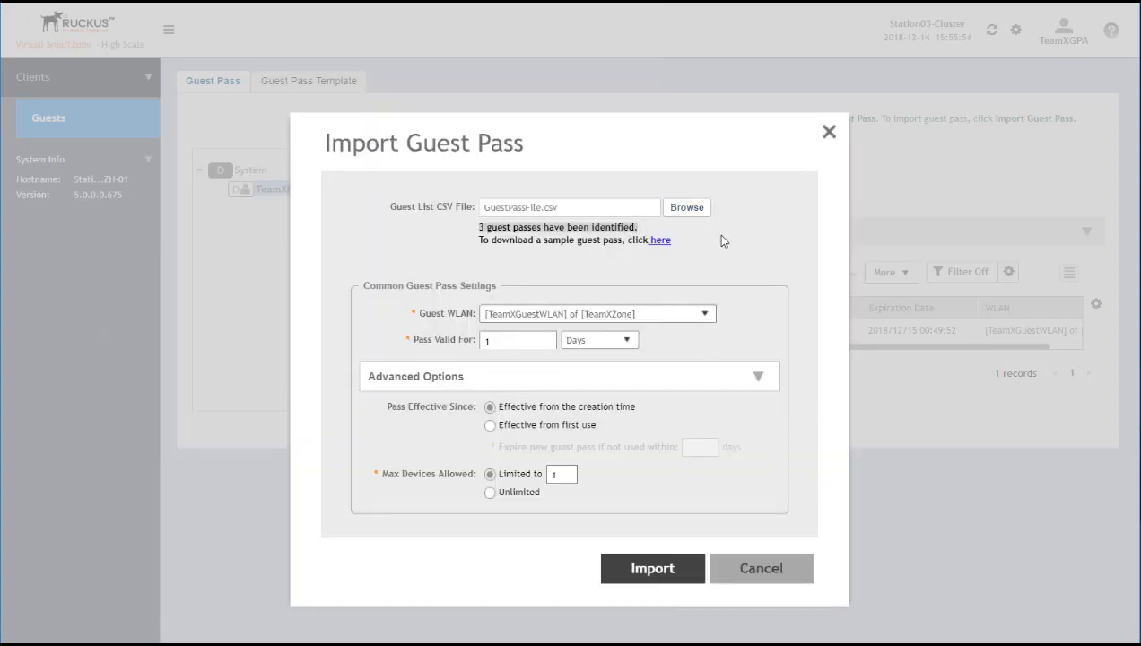
left_click(705, 314)
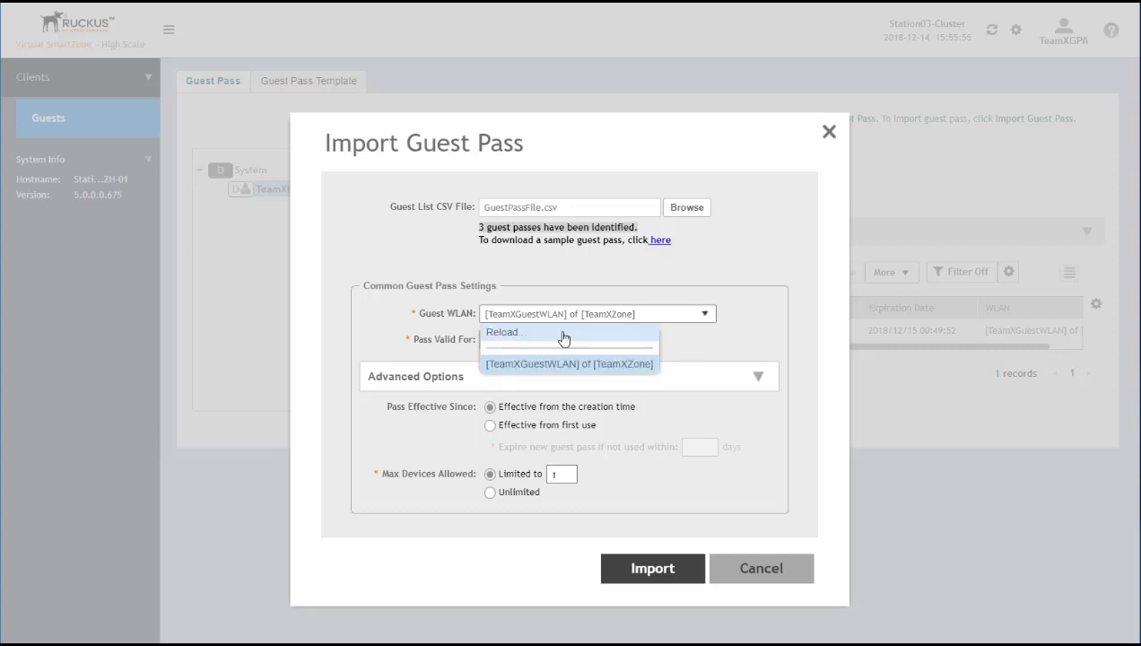
left_click(573, 365)
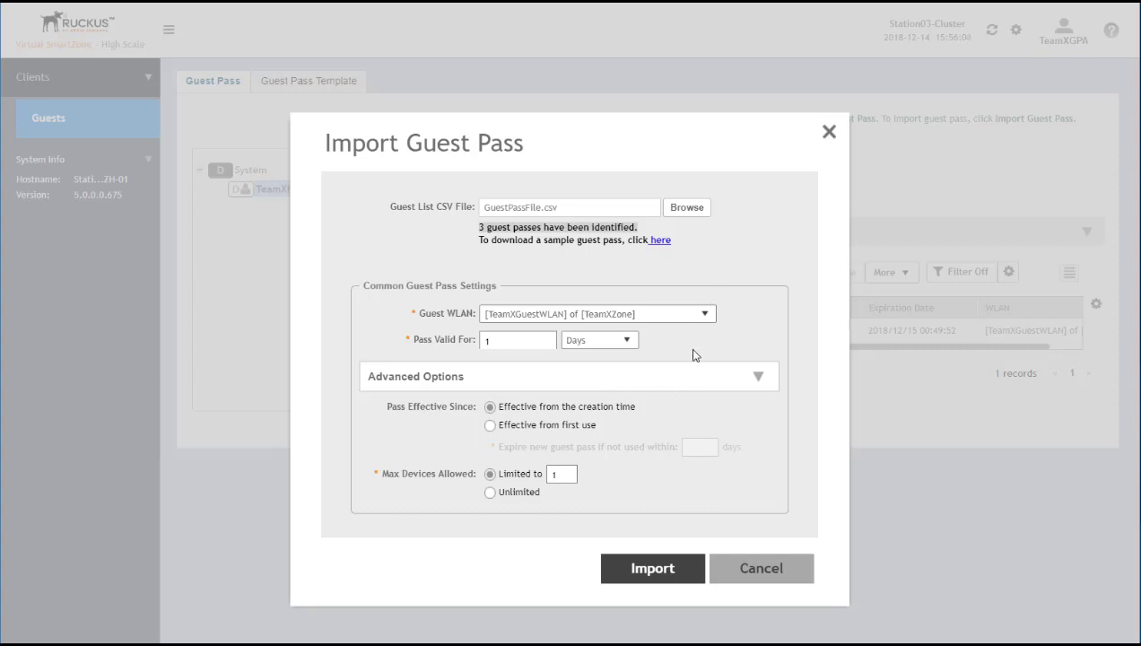
Make passes effective from first use, valid 4 Hours, one device each, and import them
left_click(489, 426)
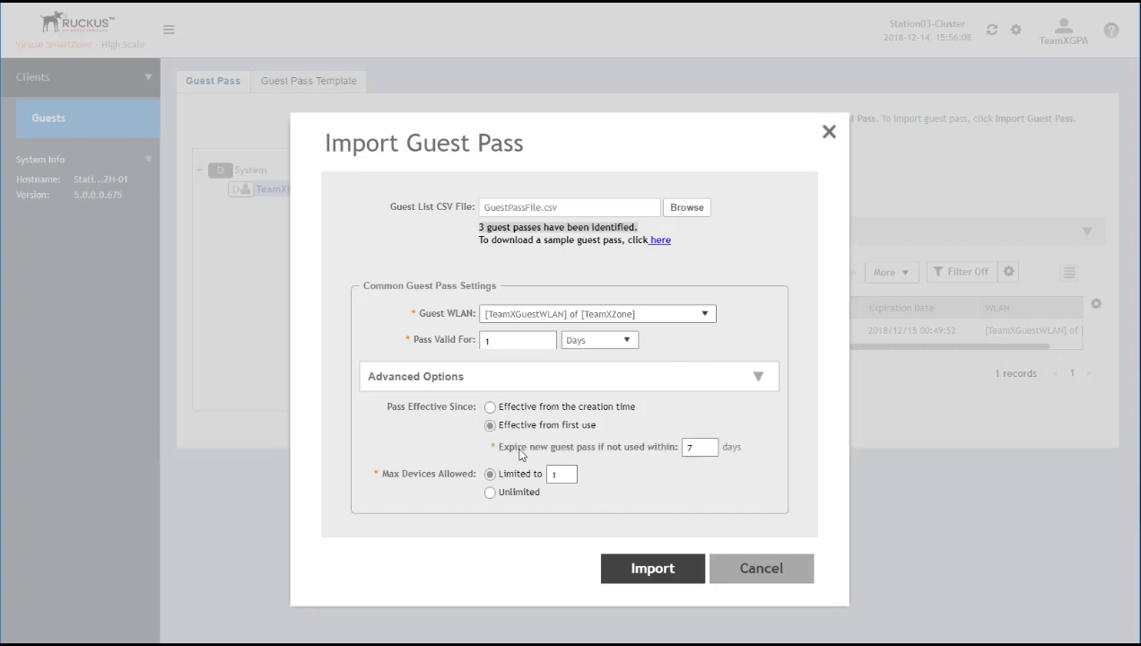
left_click(627, 343)
left_click(581, 359)
left_click(440, 332)
type("4")
double_click(557, 473)
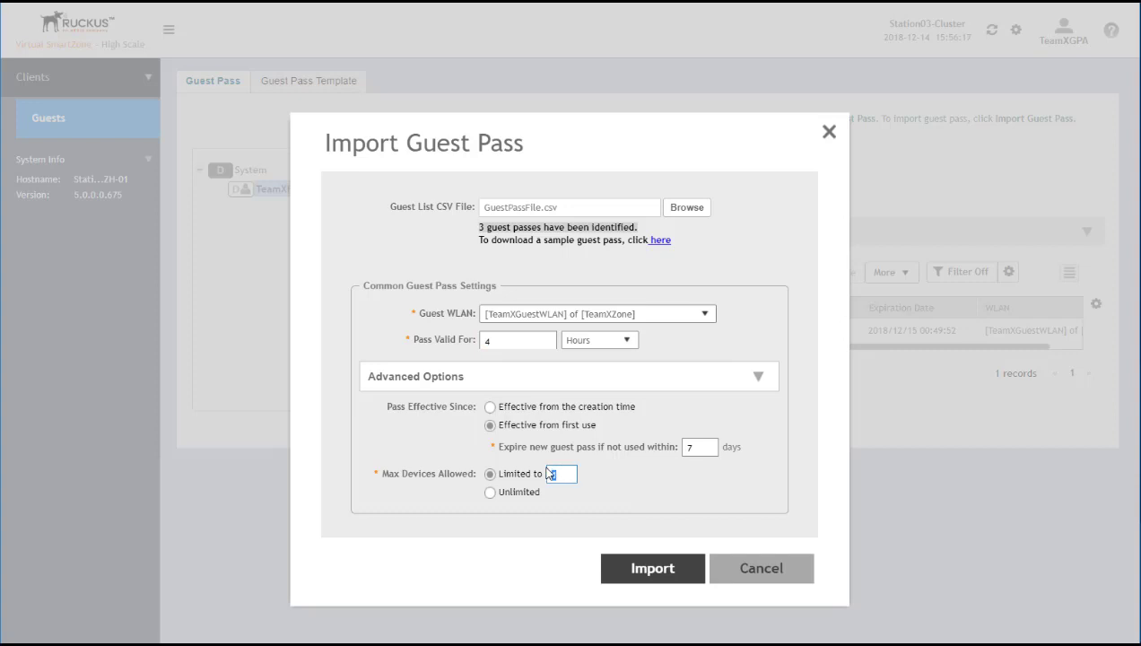
left_click(659, 573)
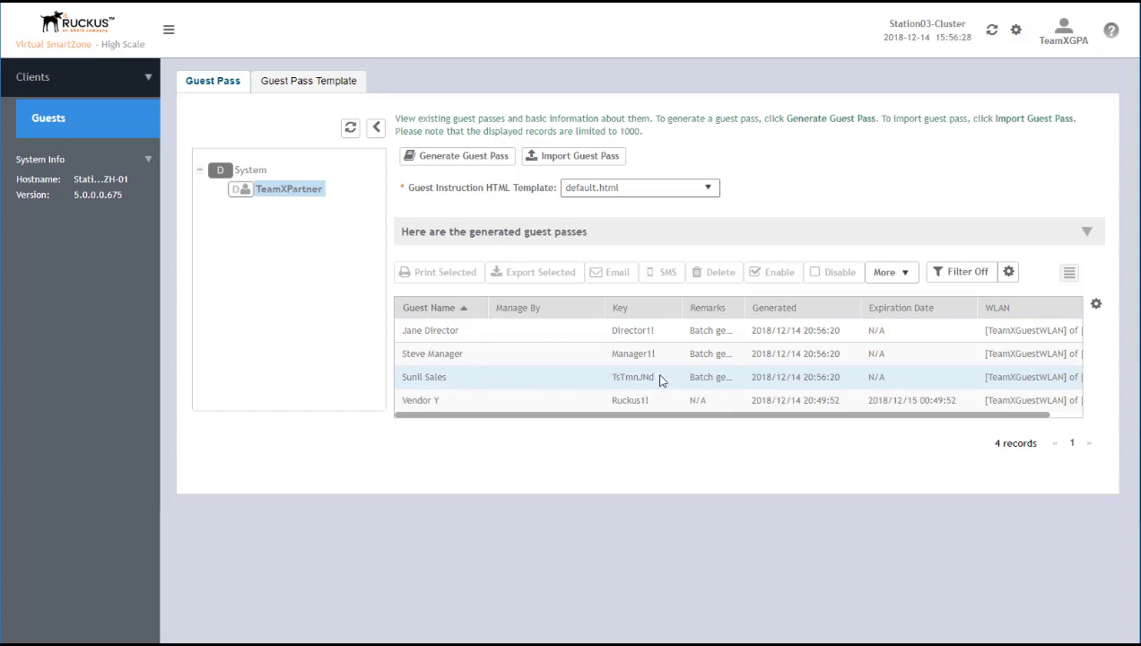
Highlight the third guest's randomly generated key in the imported guest pass list
left_click_drag(660, 382, 600, 378)
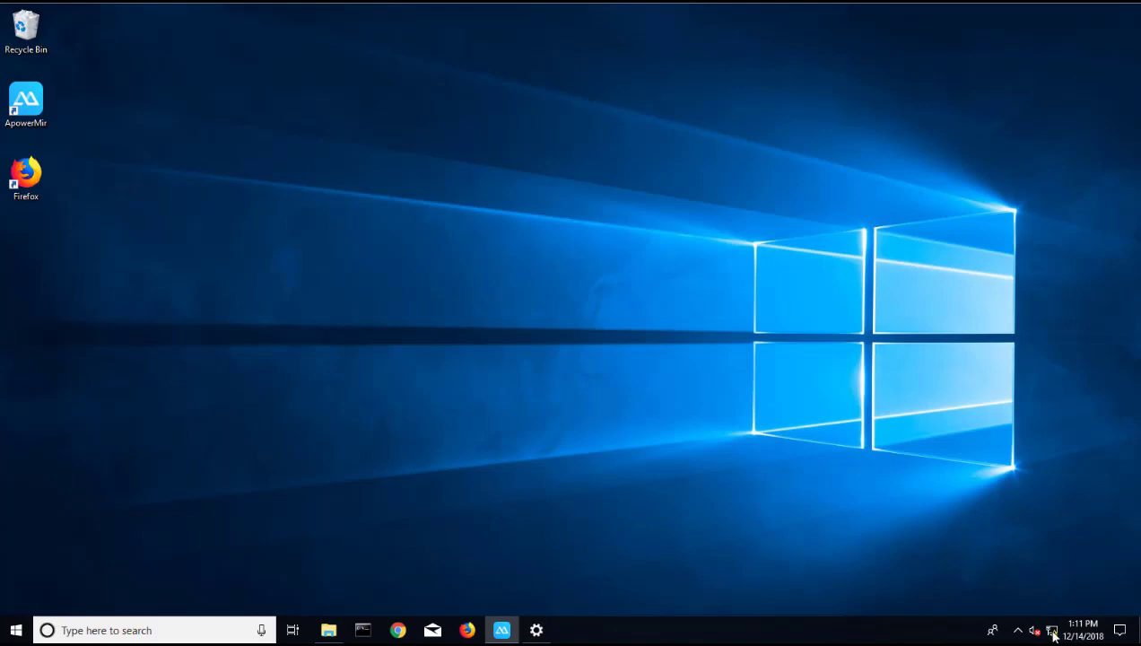
left_click(1055, 633)
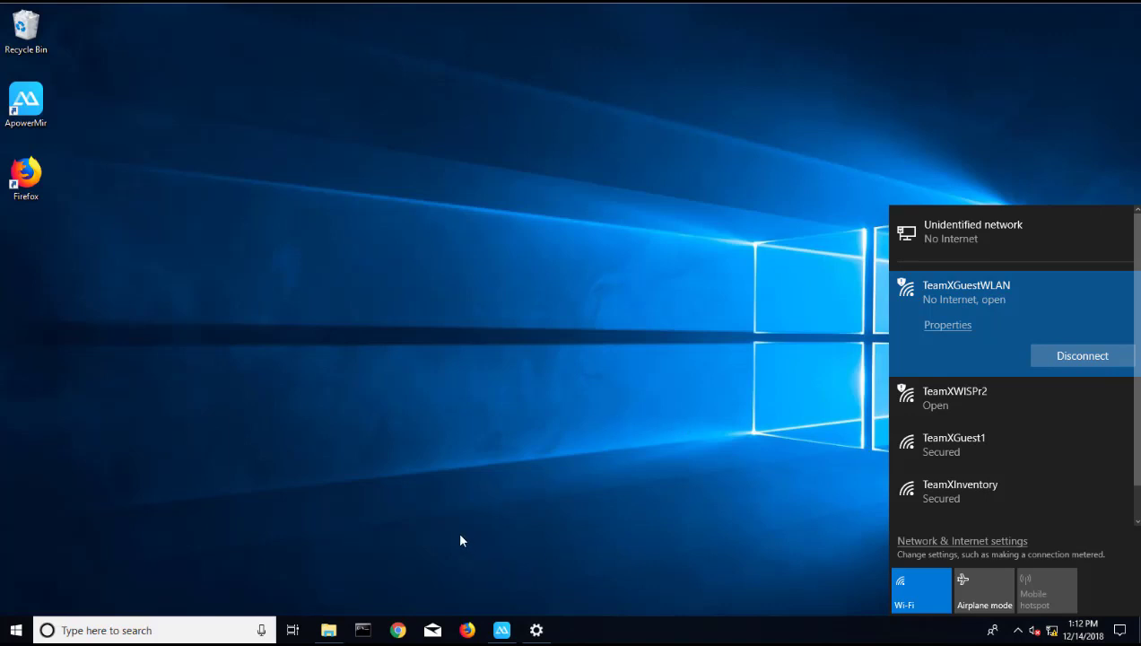
left_click(400, 631)
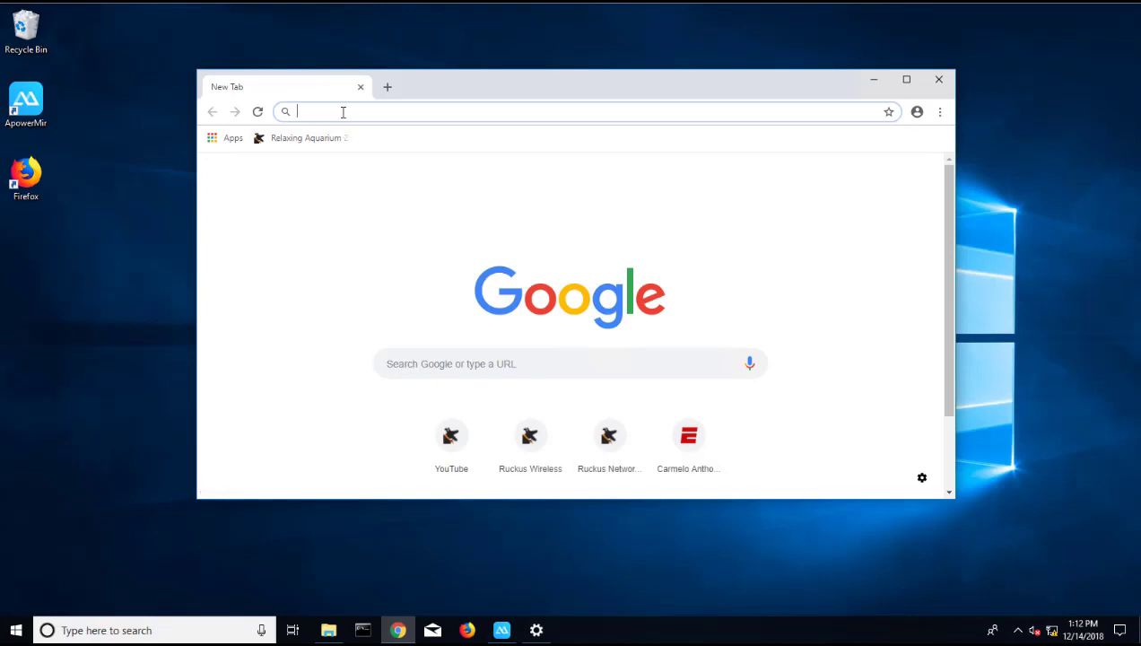
type("www.ru")
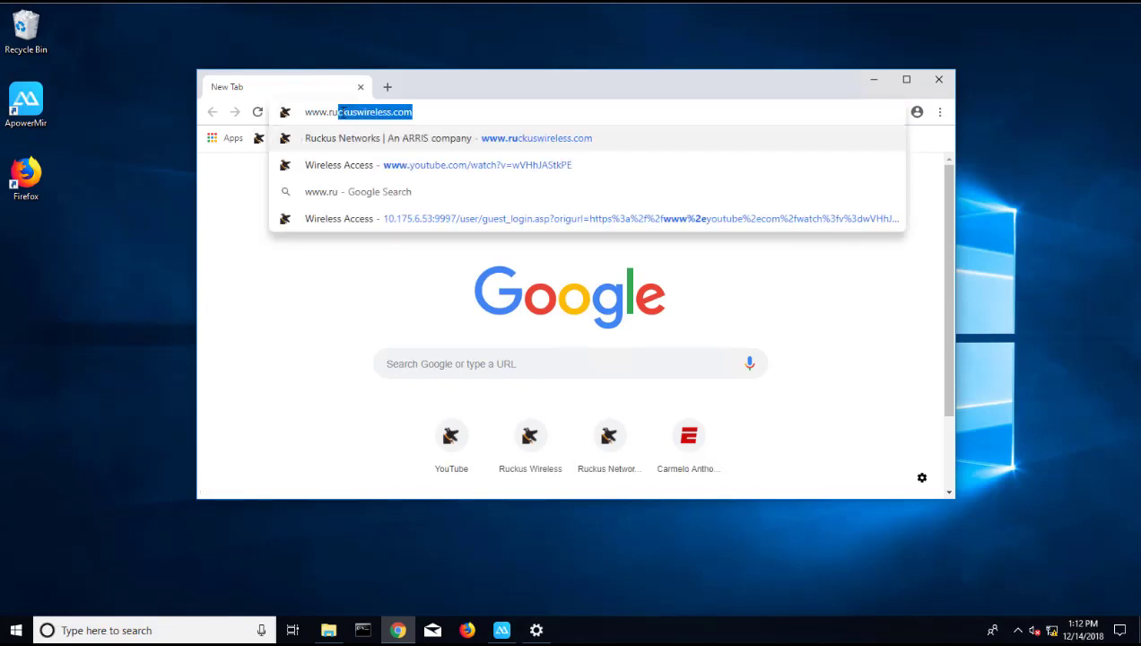
type("ck")
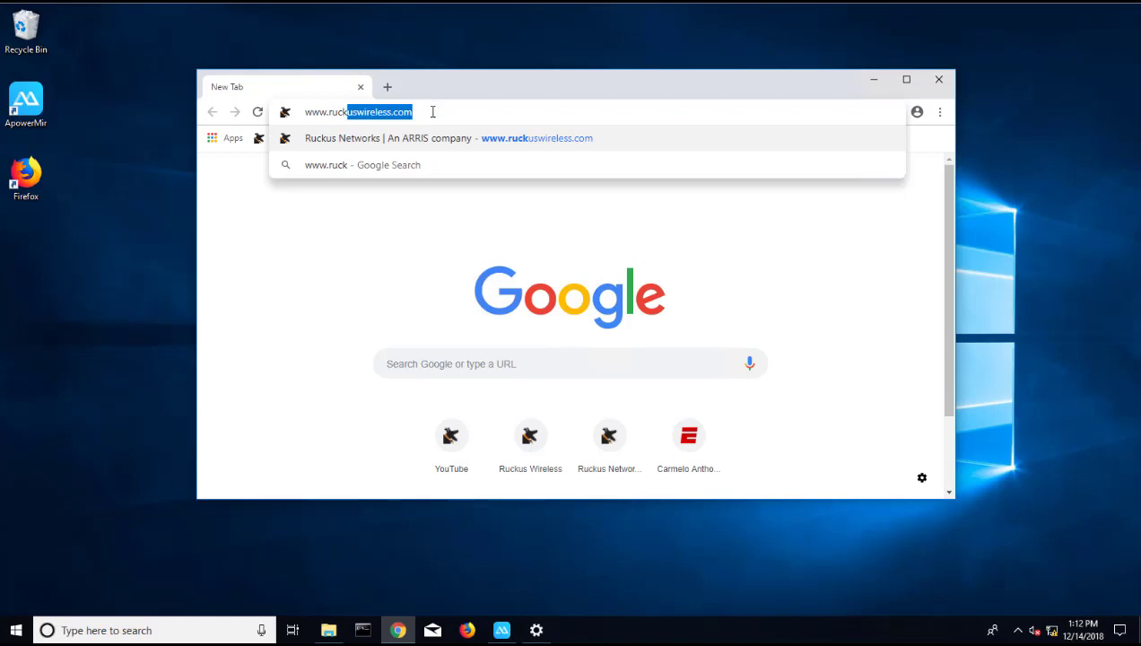
key("Right")
key("Return")
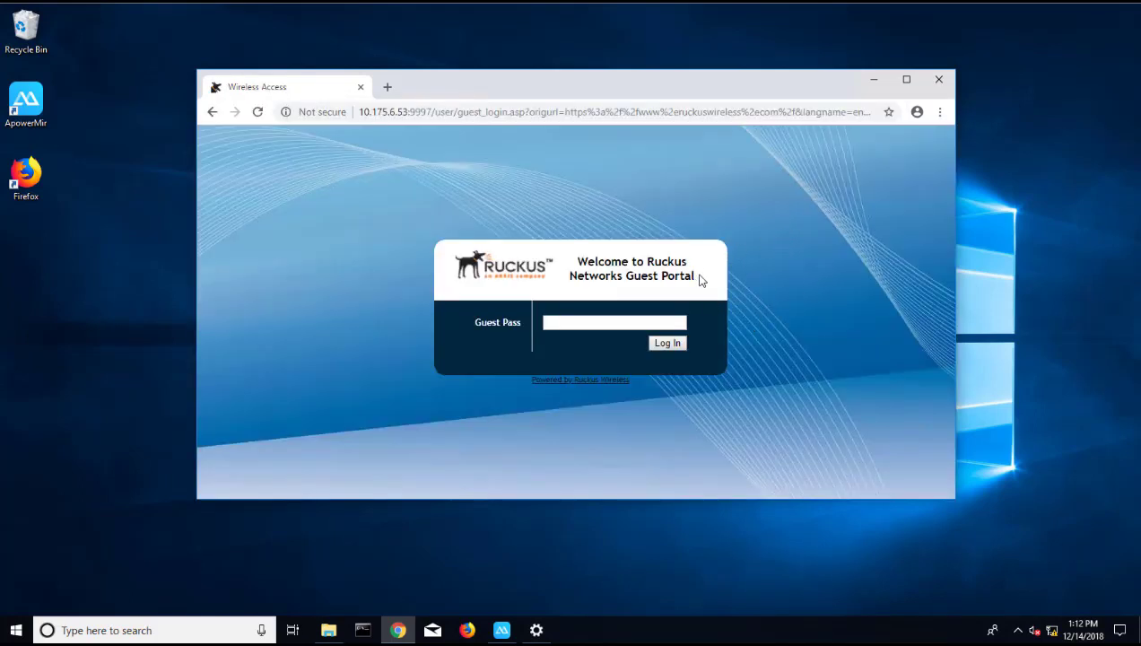
Enter an imported guest pass key in the portal, correcting typos, and log in
left_click_drag(696, 280, 560, 259)
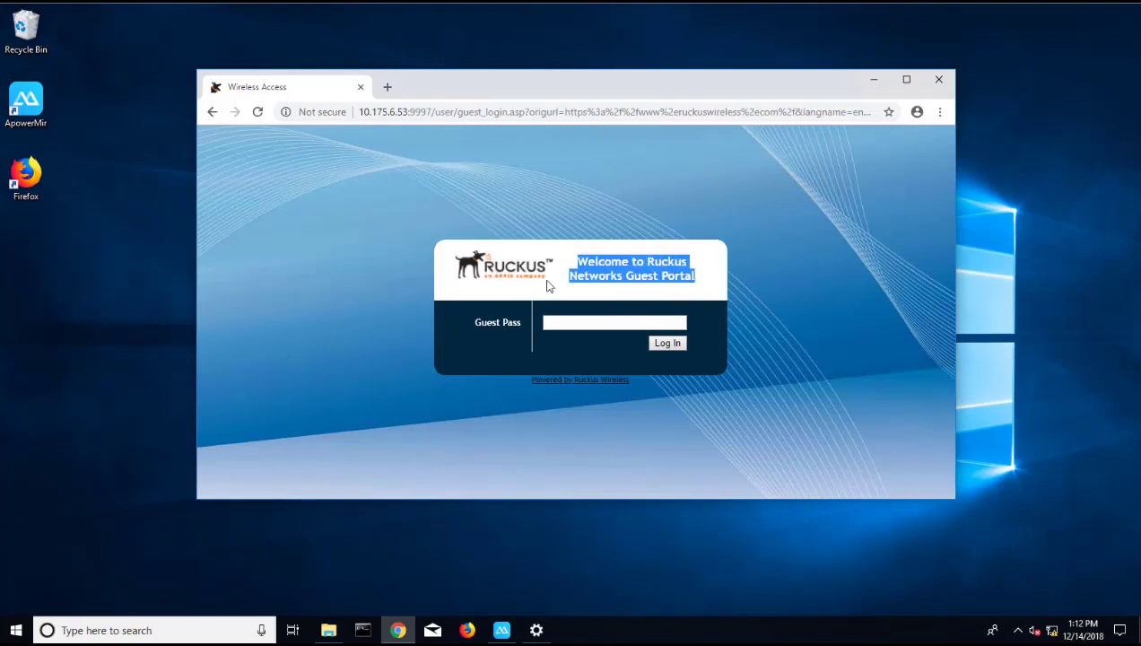
left_click(557, 322)
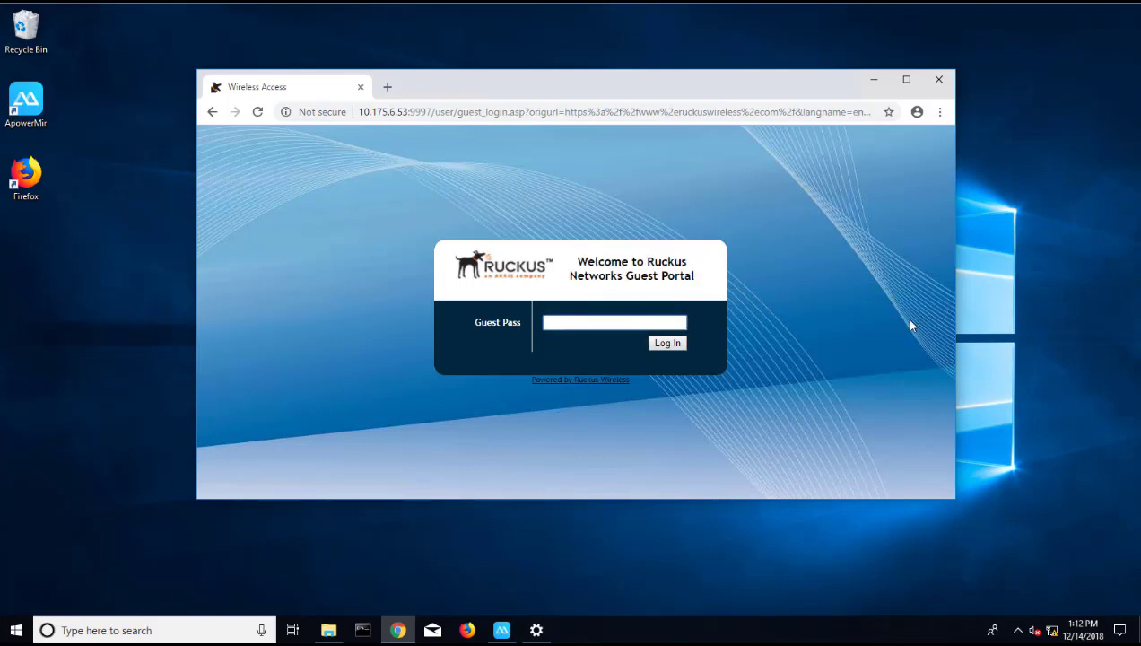
type("•••")
key("BackSpace")
key("BackSpace")
key("BackSpace")
type("••••••••")
key("BackSpace")
key("BackSpace")
key("BackSpace")
key("BackSpace")
key("BackSpace")
key("BackSpace")
key("BackSpace")
key("BackSpace")
type("•••••••")
left_click(667, 343)
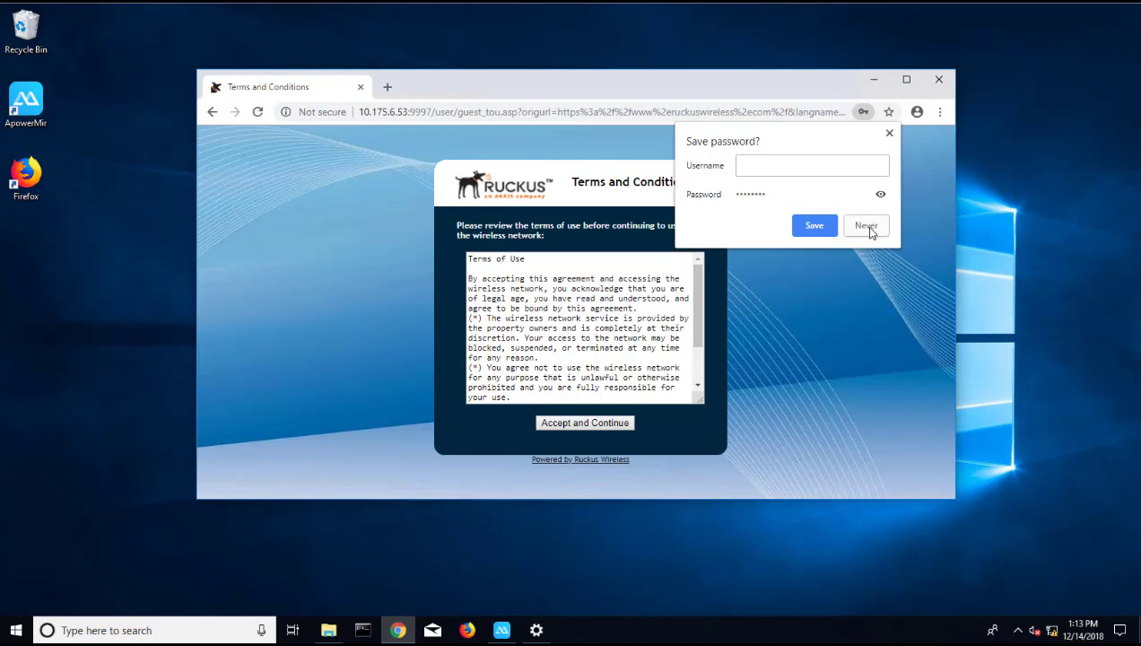
Decline Chrome's password save, accept the Terms of Use, and continue to ruckuswireless.com once authenticated
left_click(867, 227)
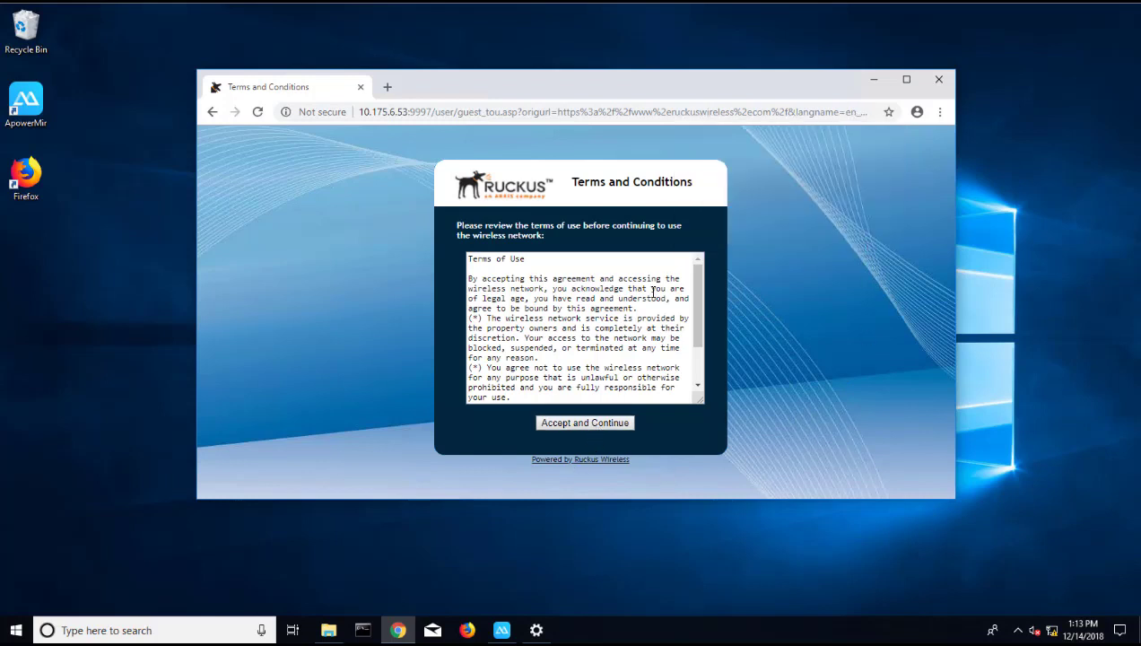
left_click_drag(696, 284, 685, 374)
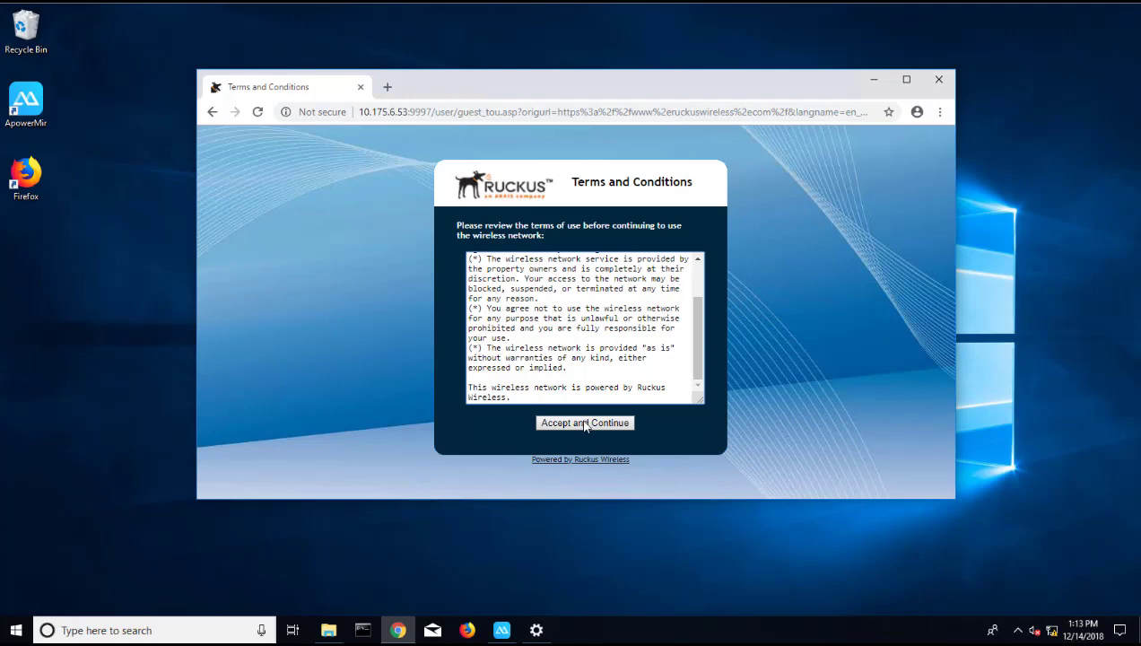
left_click(585, 423)
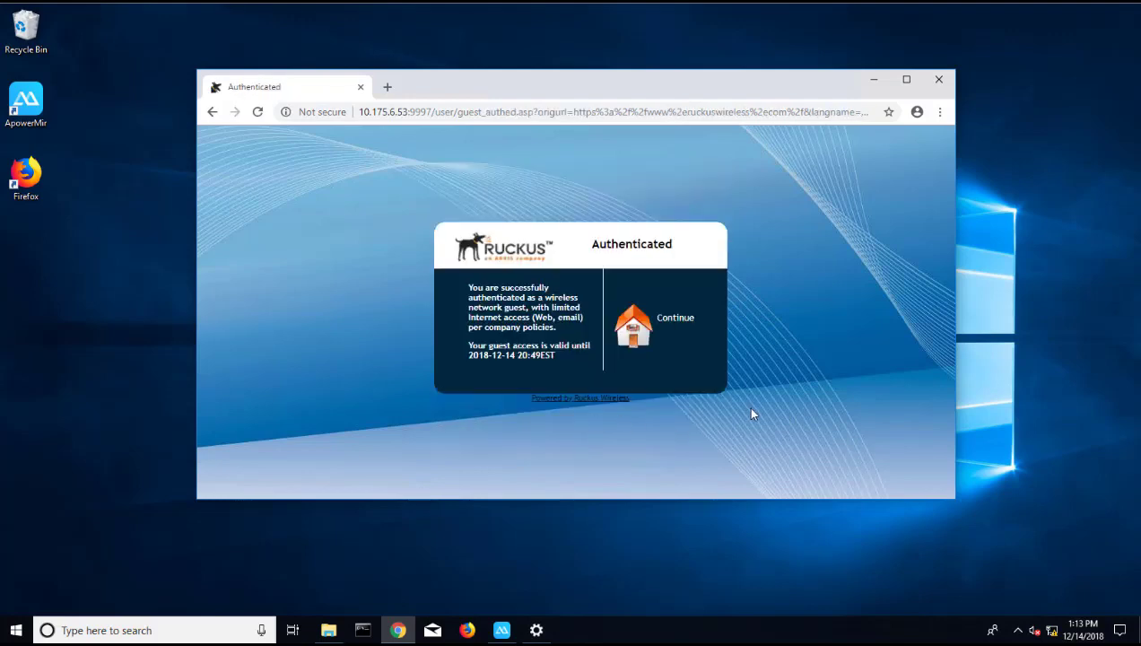
left_click(678, 325)
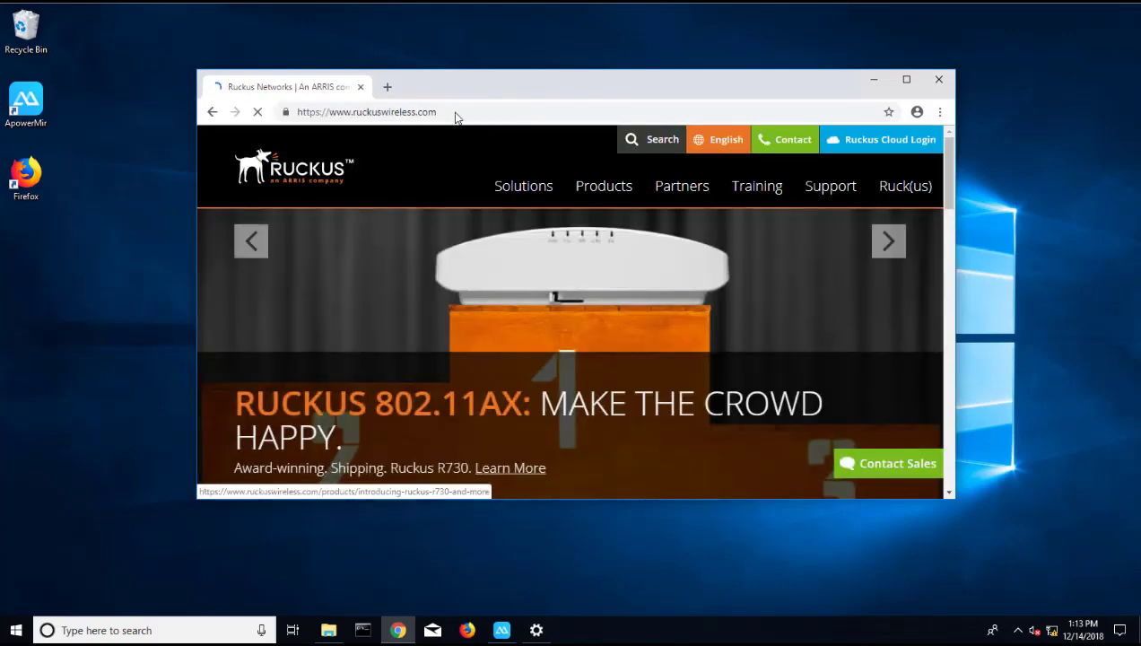
left_click(456, 111)
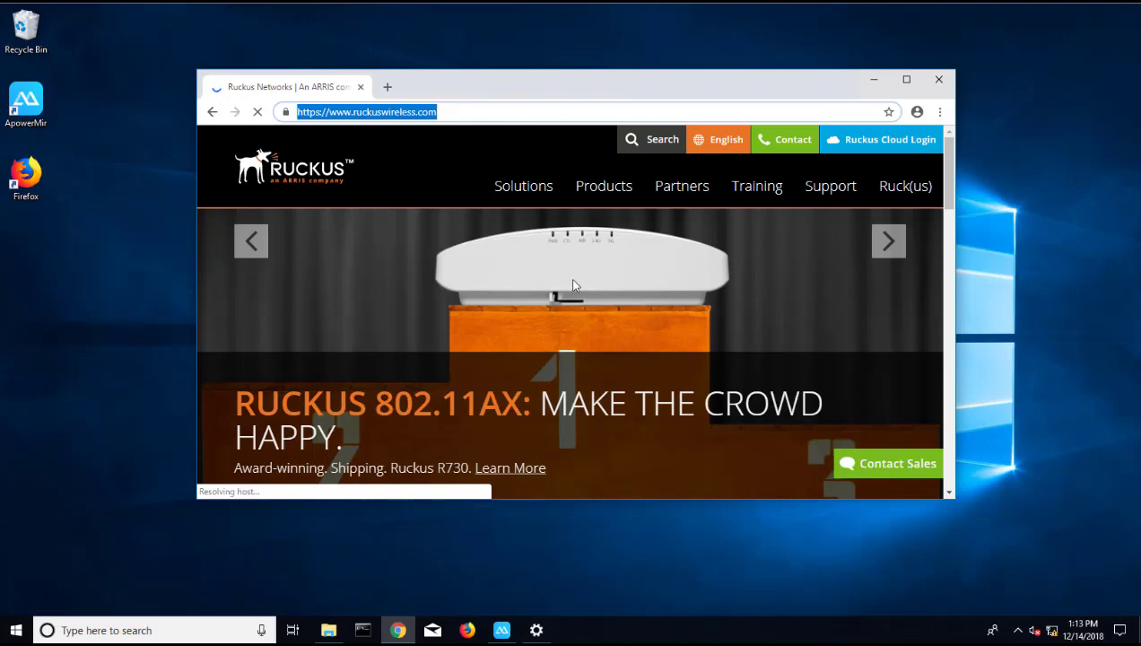
mouse_move(524, 186)
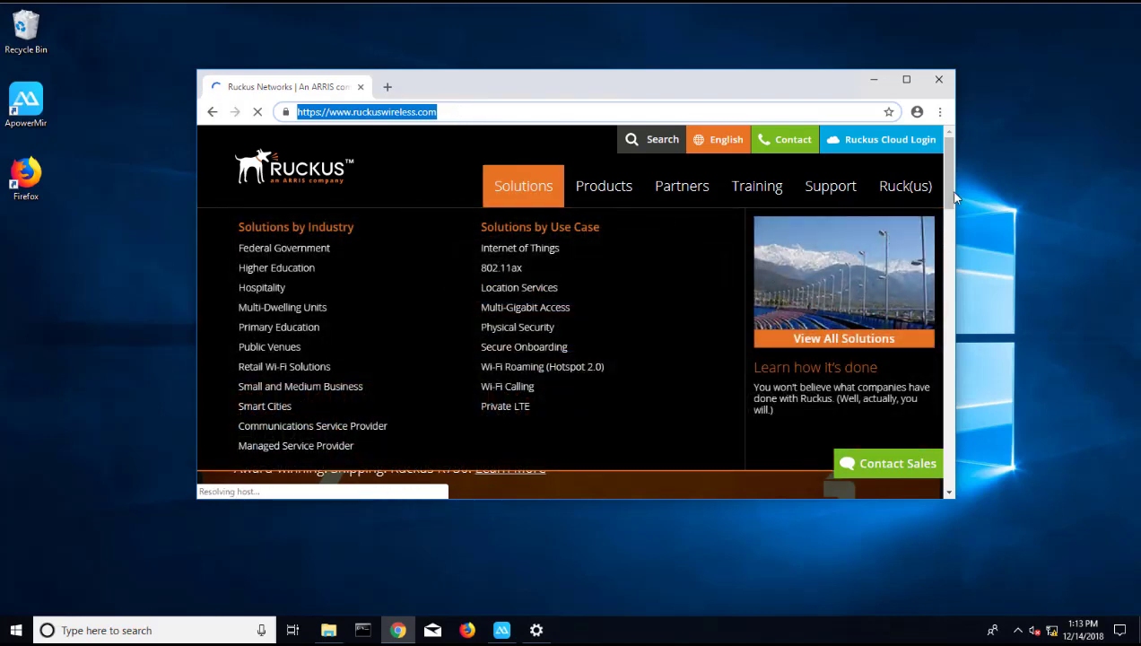